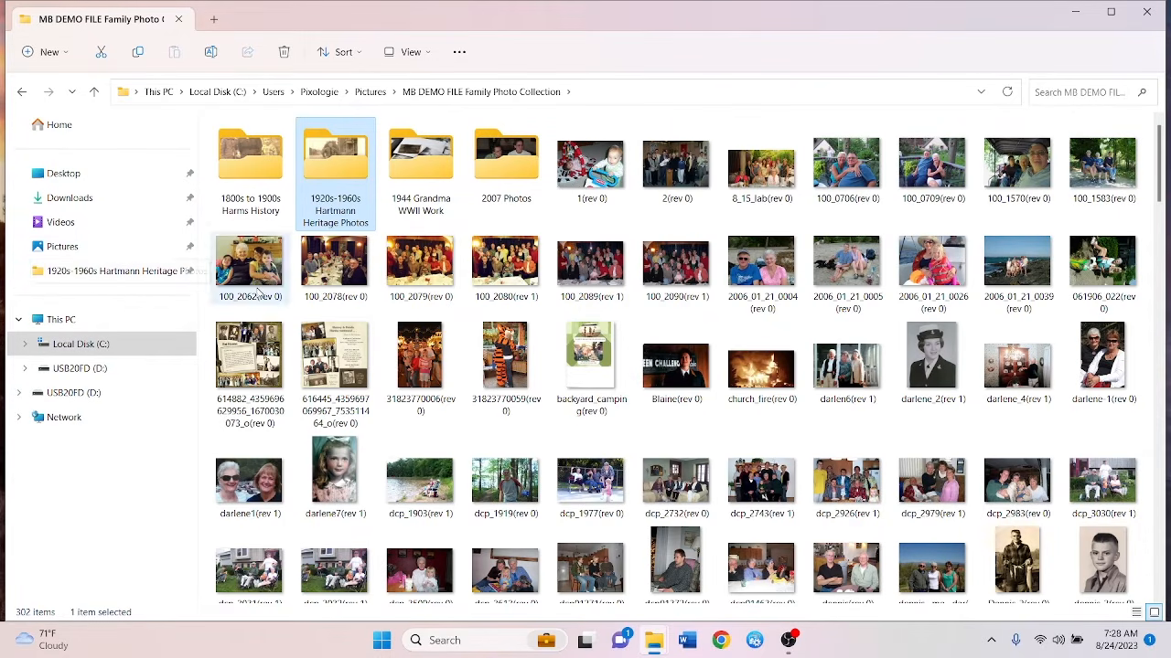
Unpin the 1920s-1960s Hartmann Heritage Photos folder from Quick access in the navigation pane
right_click(120, 280)
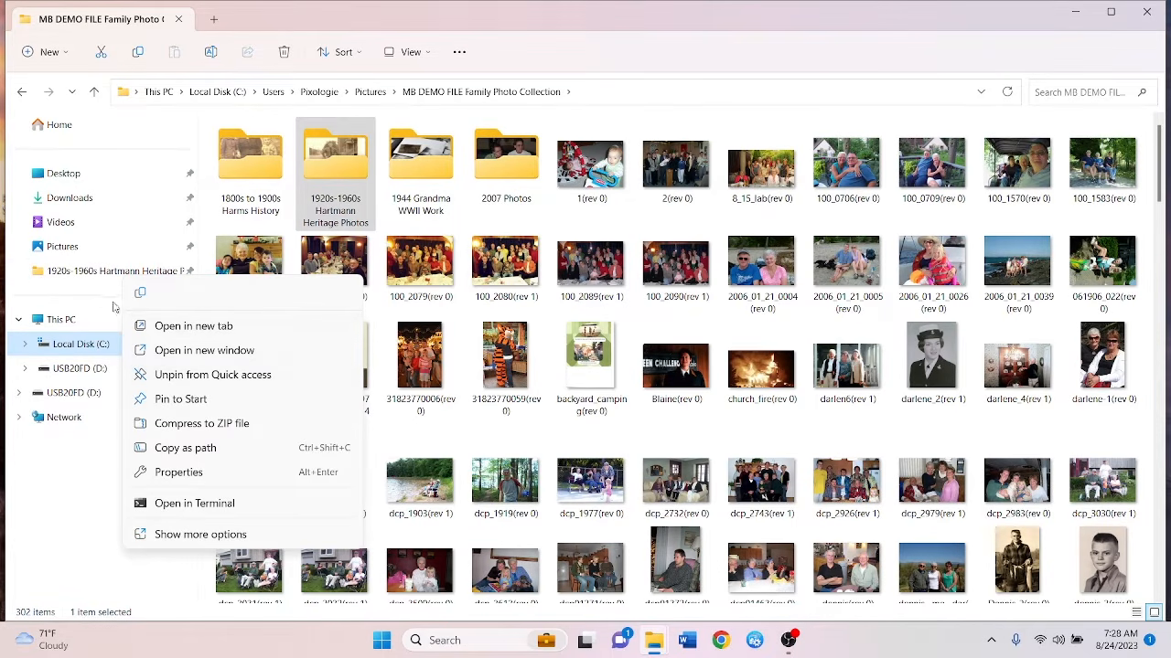
right_click(110, 275)
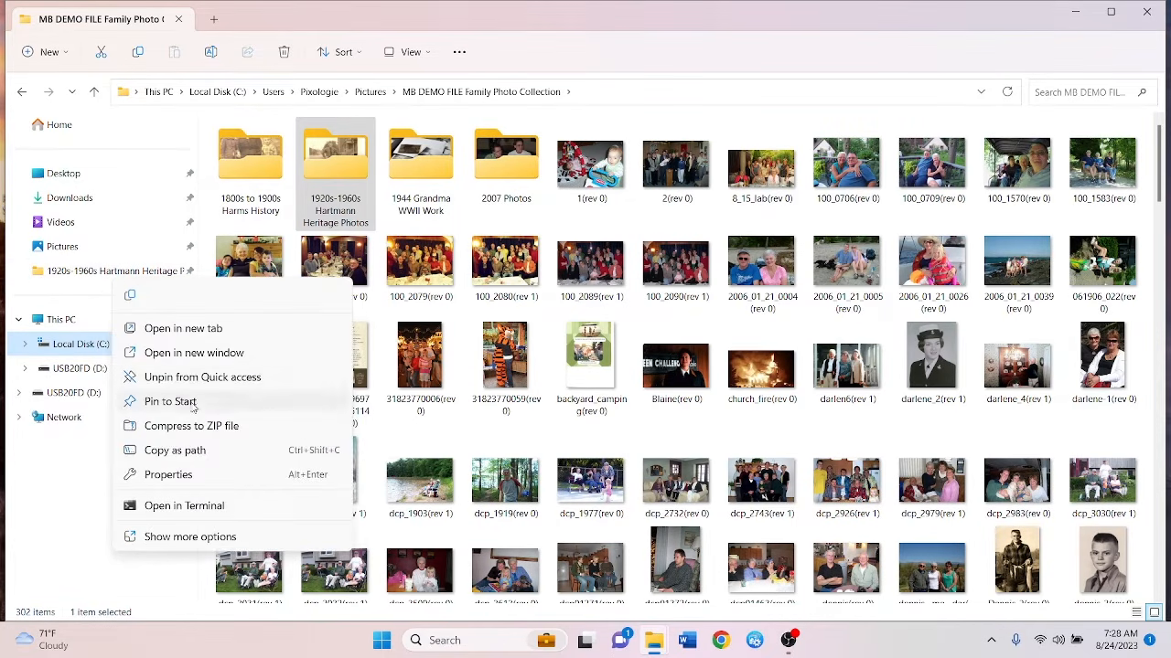
click(183, 377)
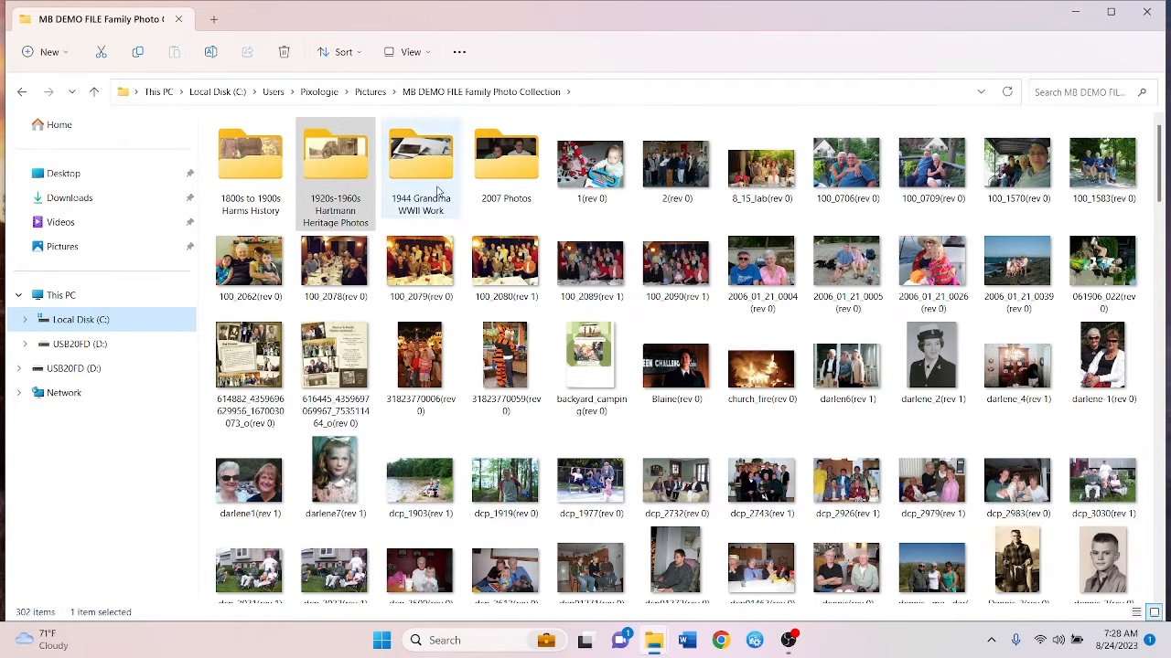
click(460, 53)
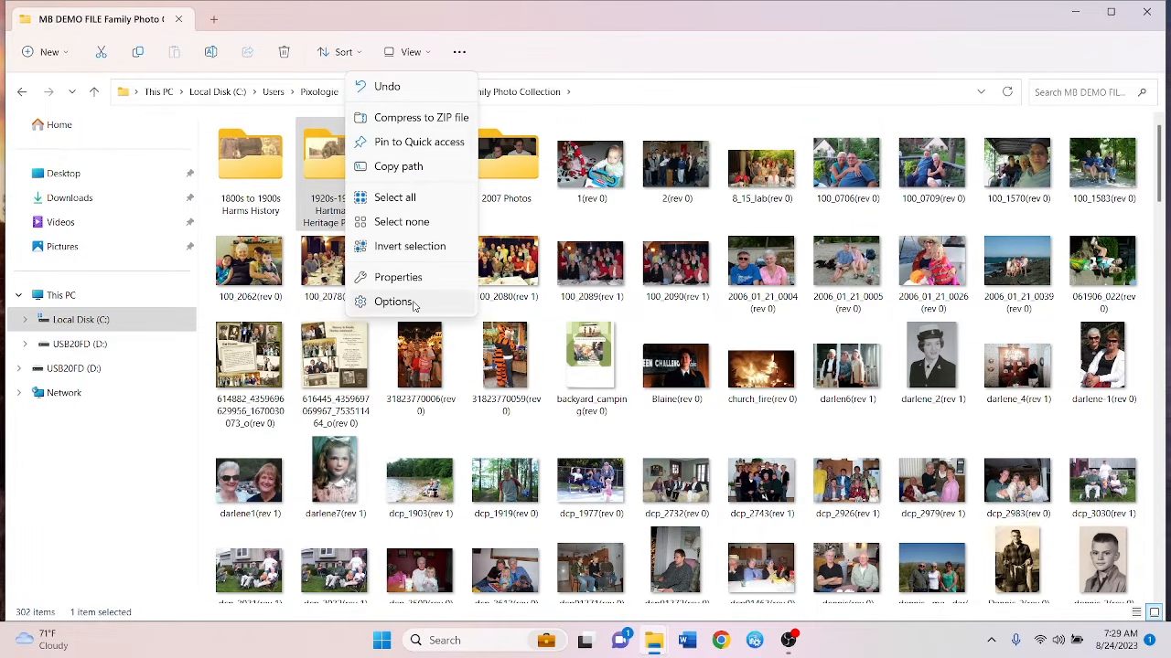
click(403, 301)
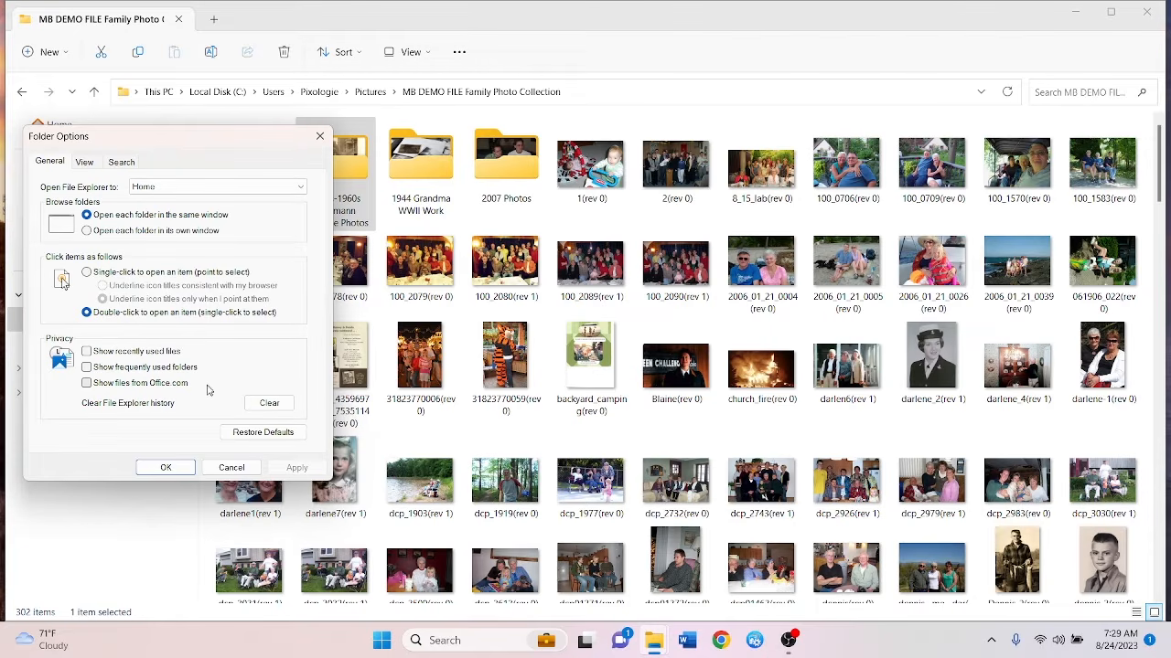
click(220, 470)
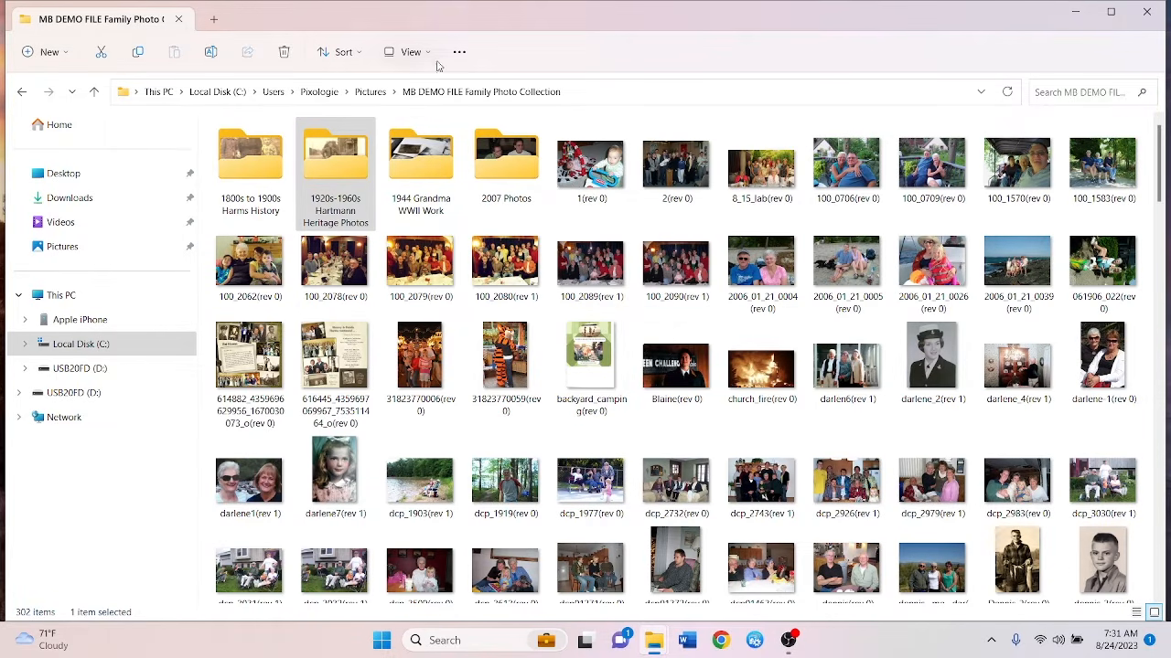
click(63, 53)
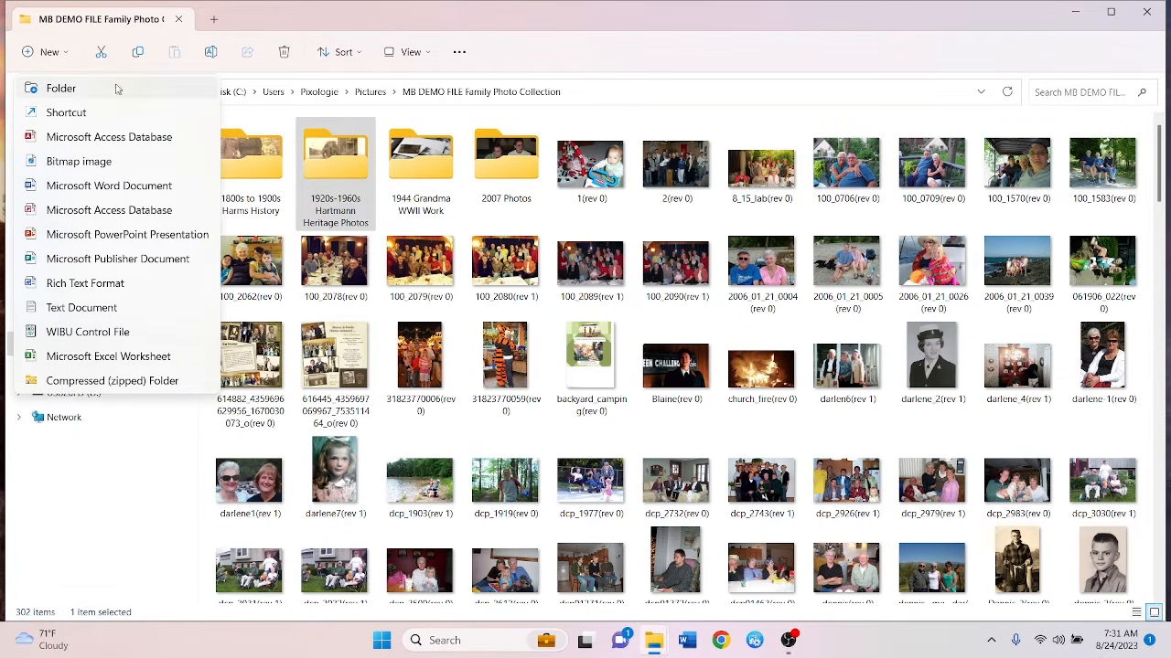
click(659, 56)
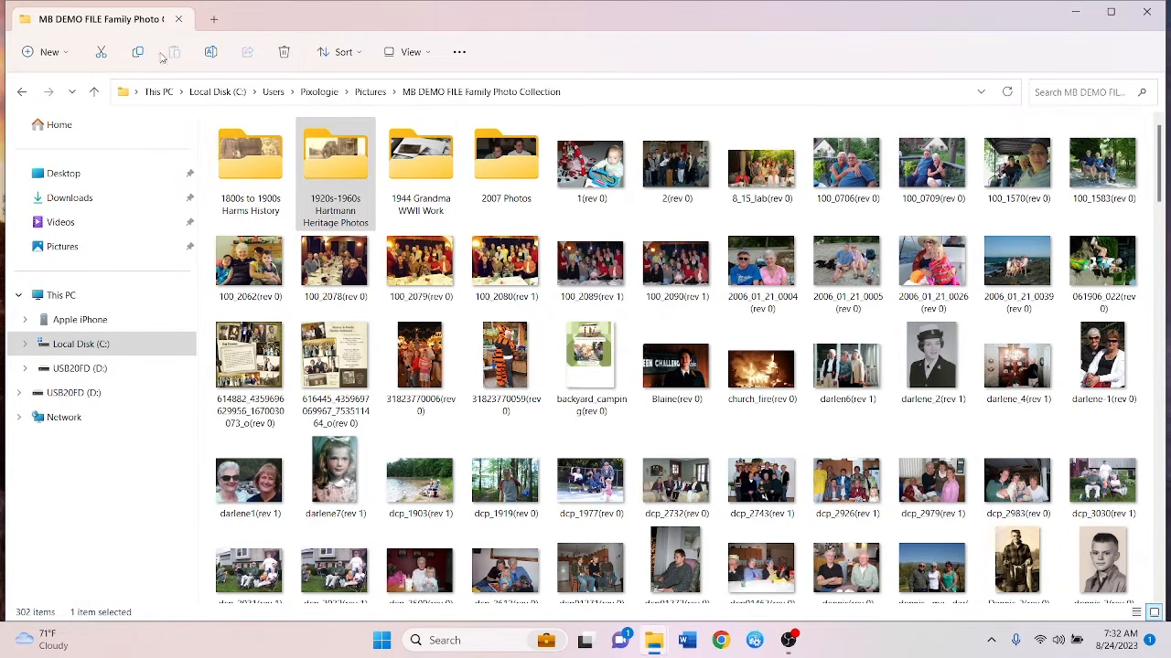
click(421, 151)
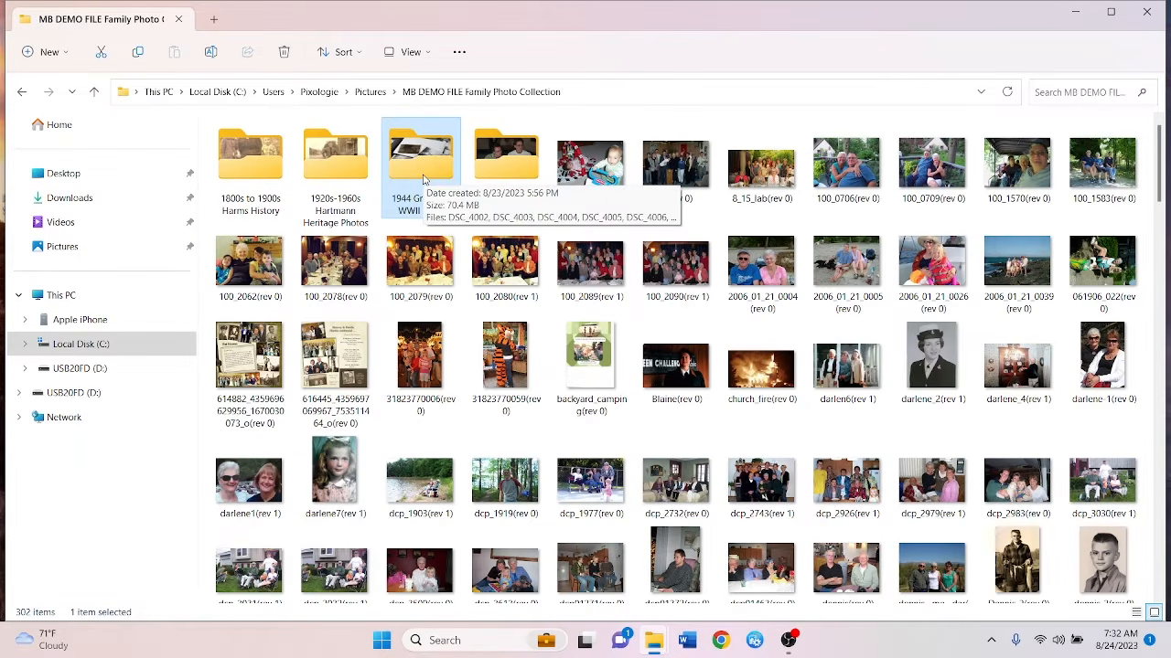
click(426, 258)
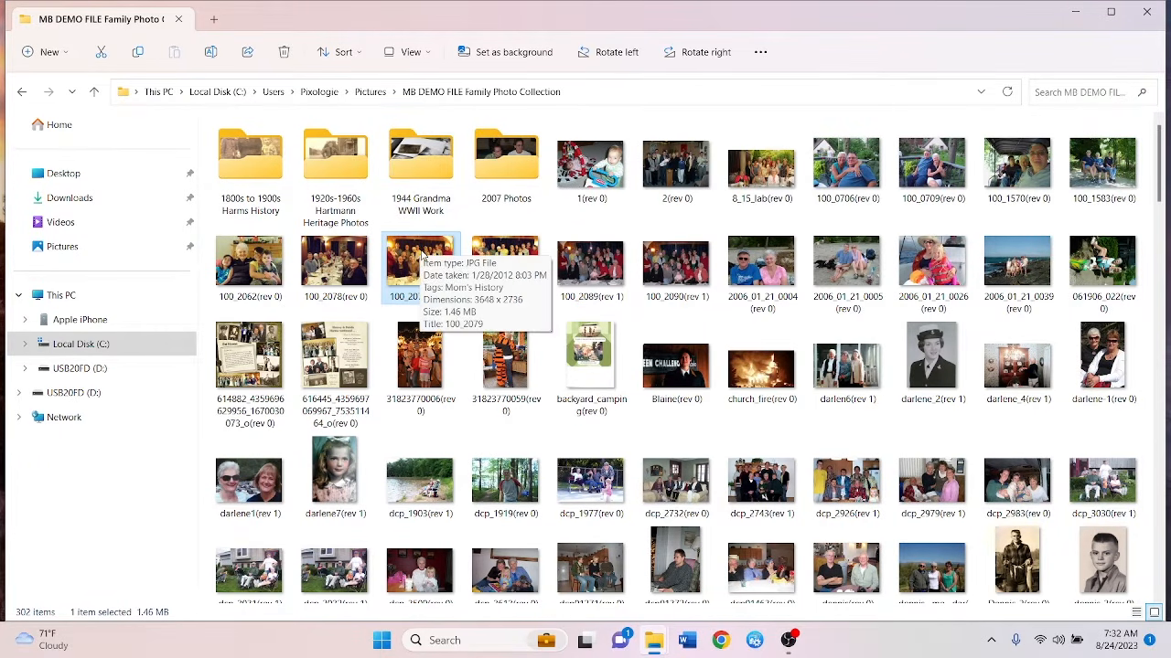
right_click(423, 254)
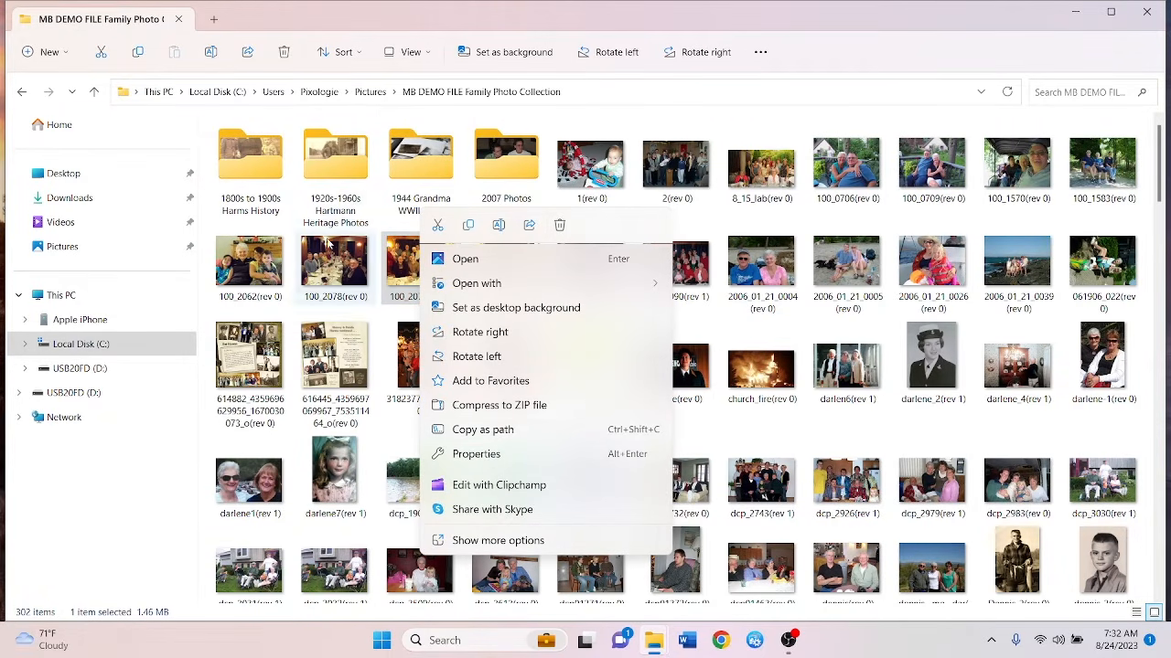
click(425, 183)
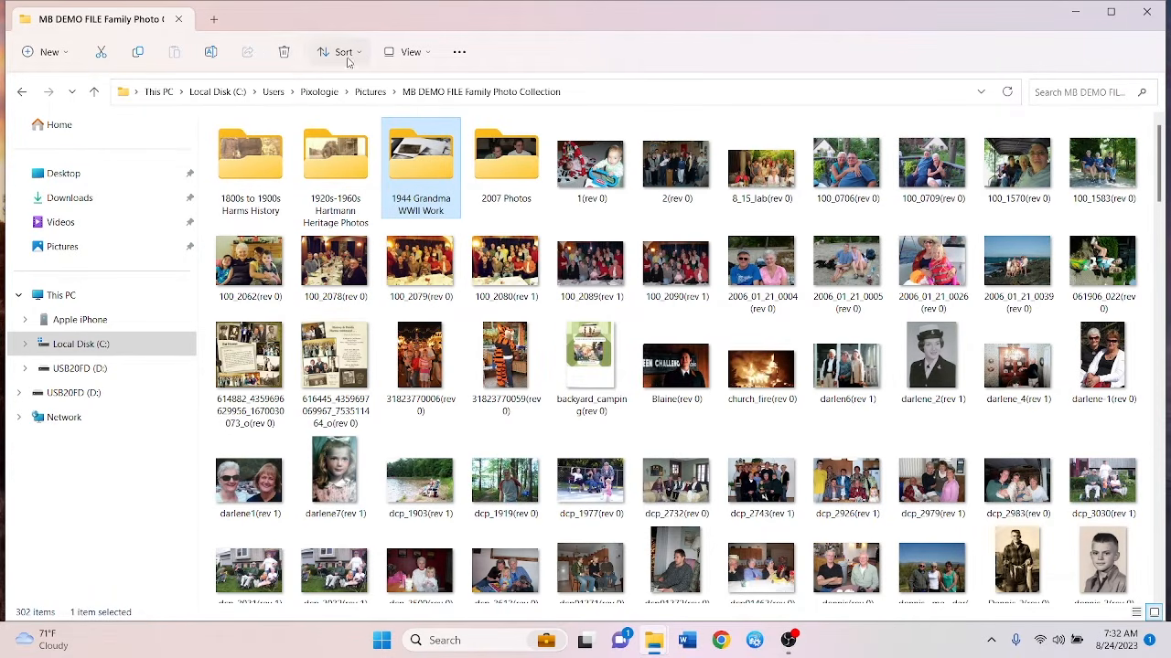
Review the Sort menu's More and Group by options, leaving the Name, Ascending order
click(361, 56)
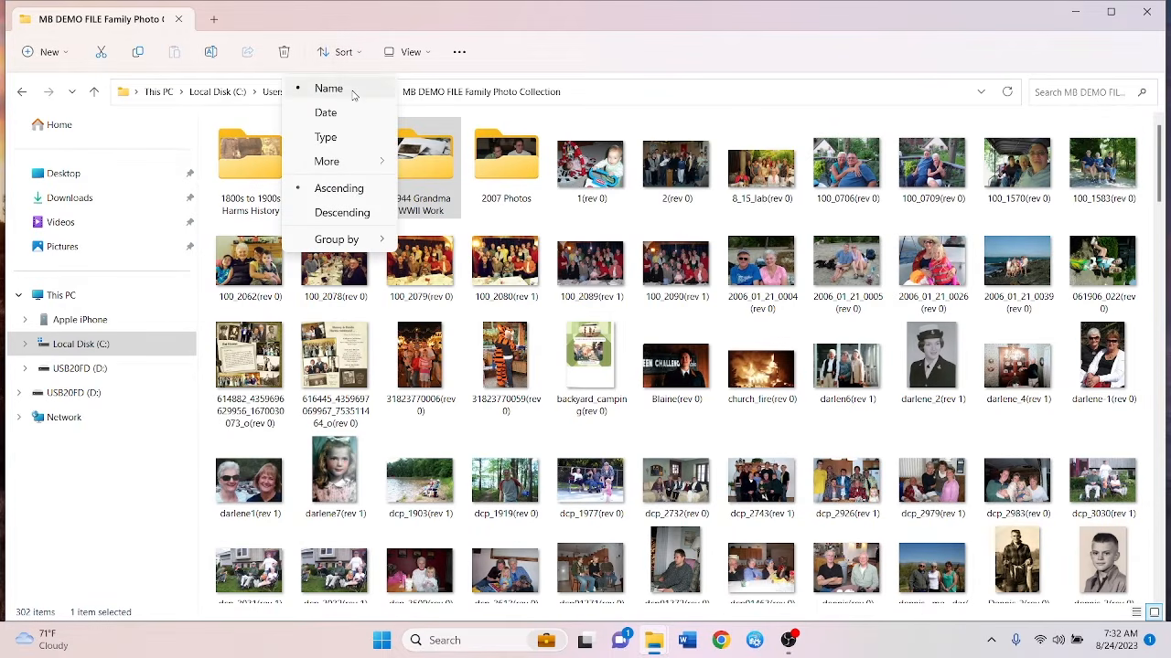
mouse_move(361, 173)
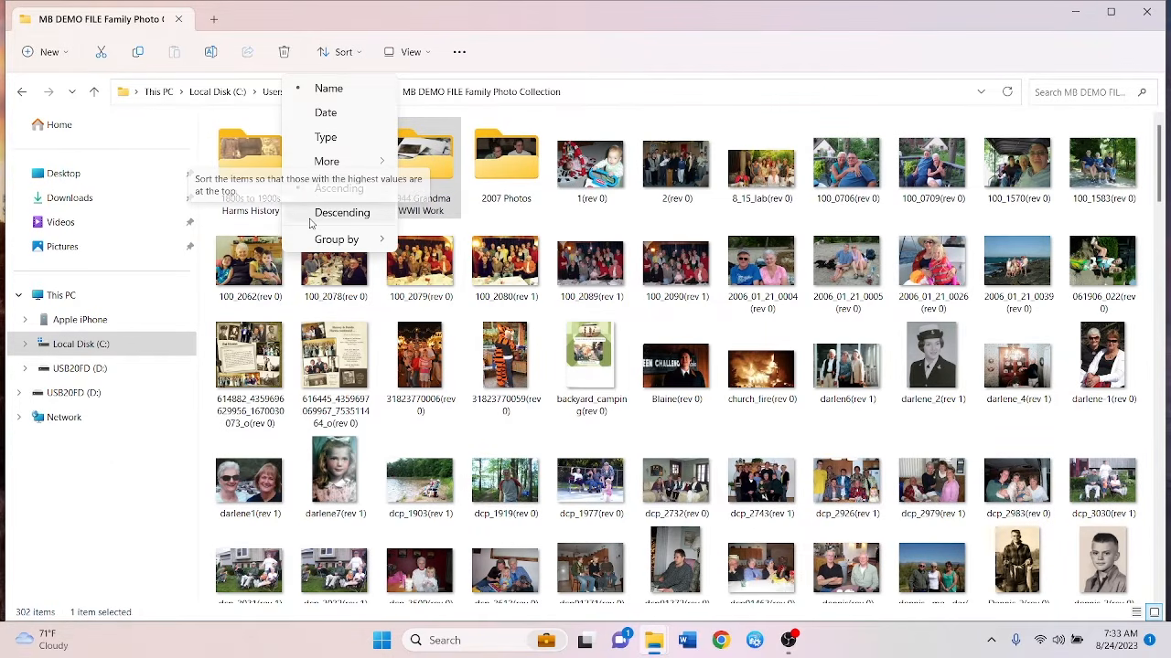
mouse_move(318, 241)
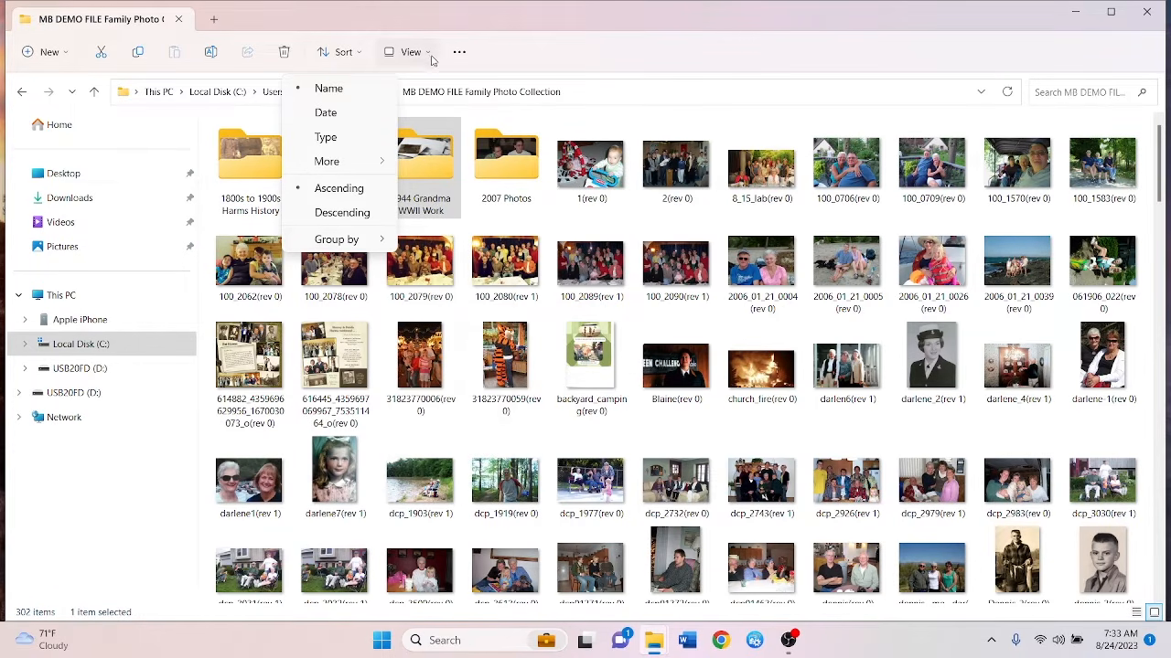
Switch the folder layout through Extra large icons and Details, settling on Large icons
click(621, 52)
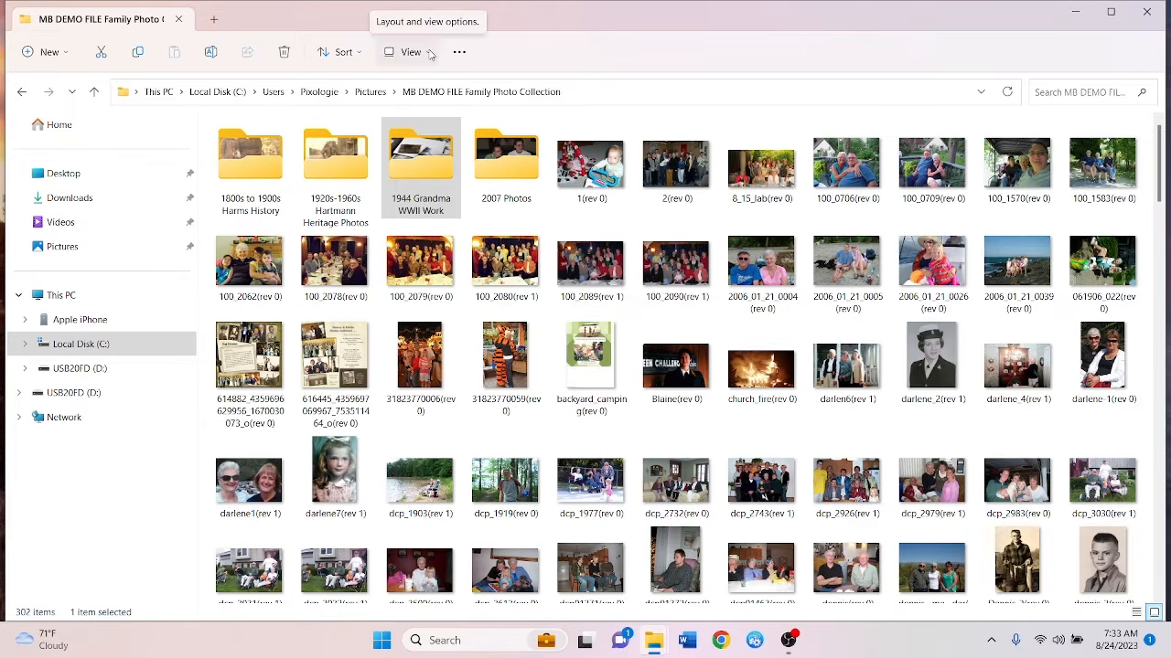
click(410, 52)
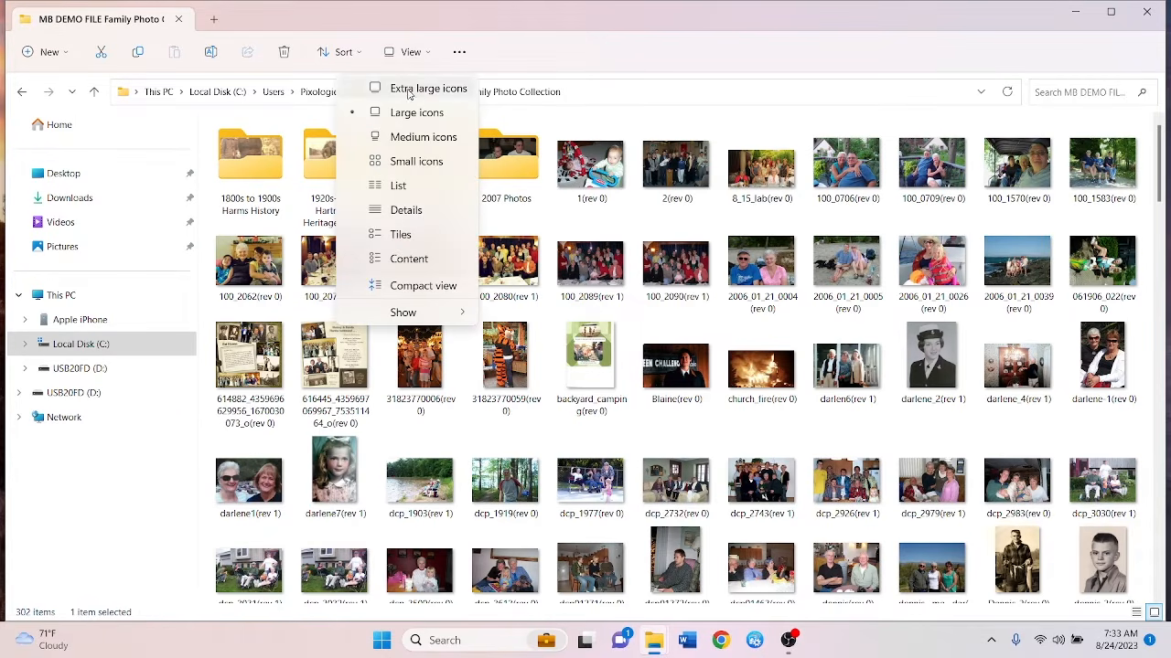
click(409, 92)
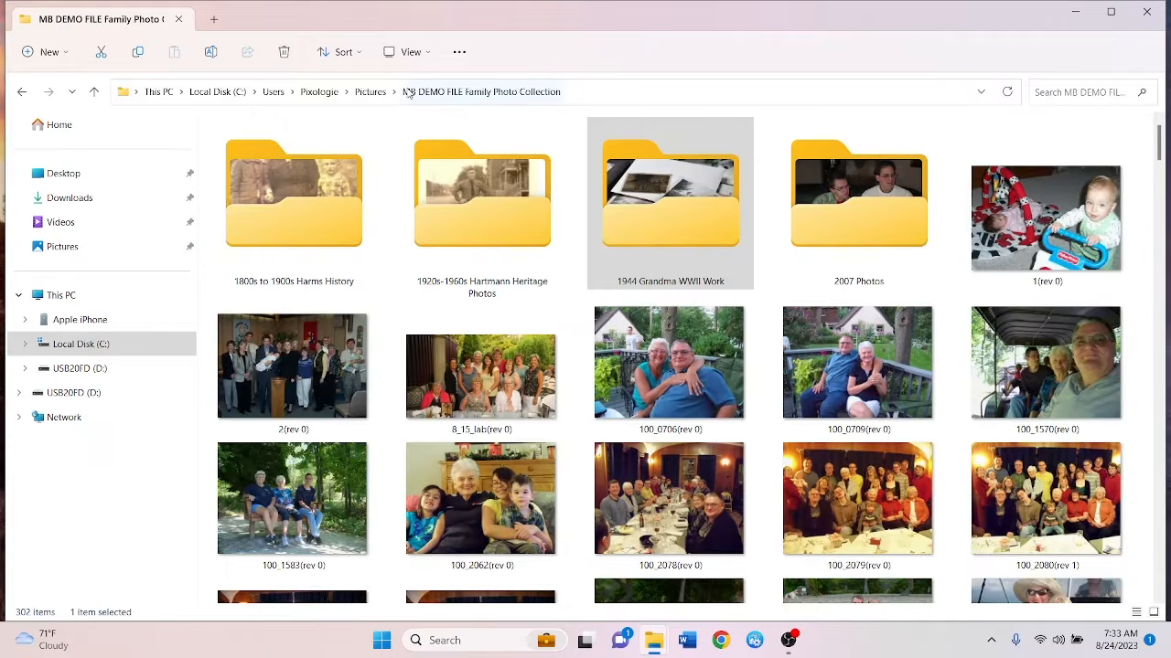
click(409, 52)
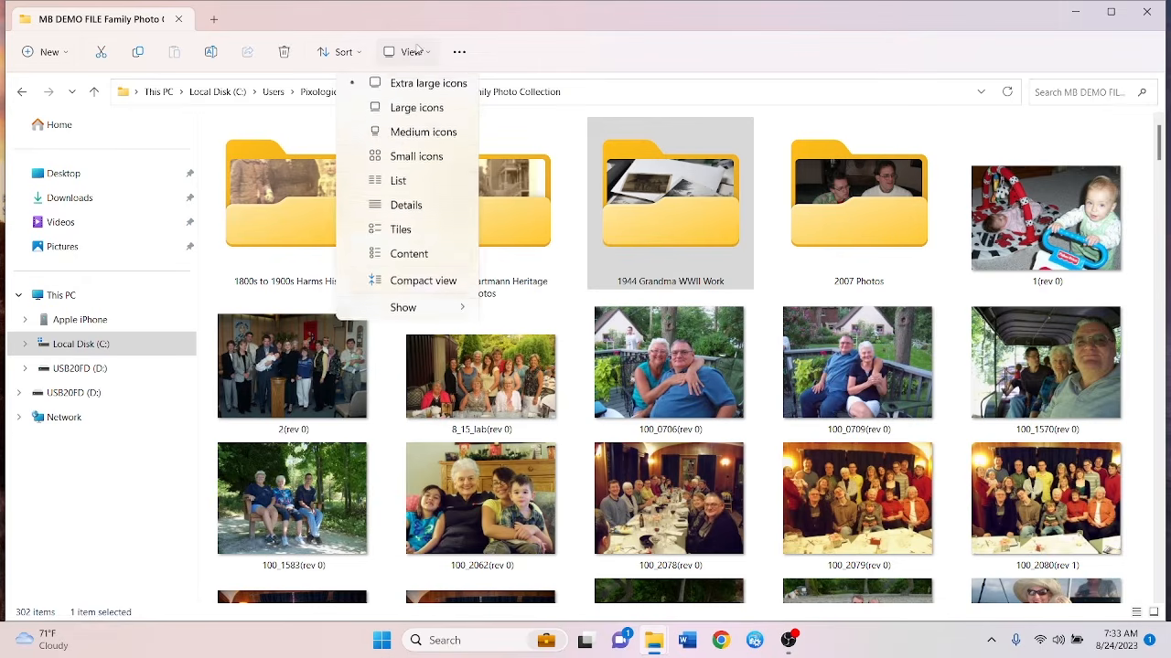
click(431, 216)
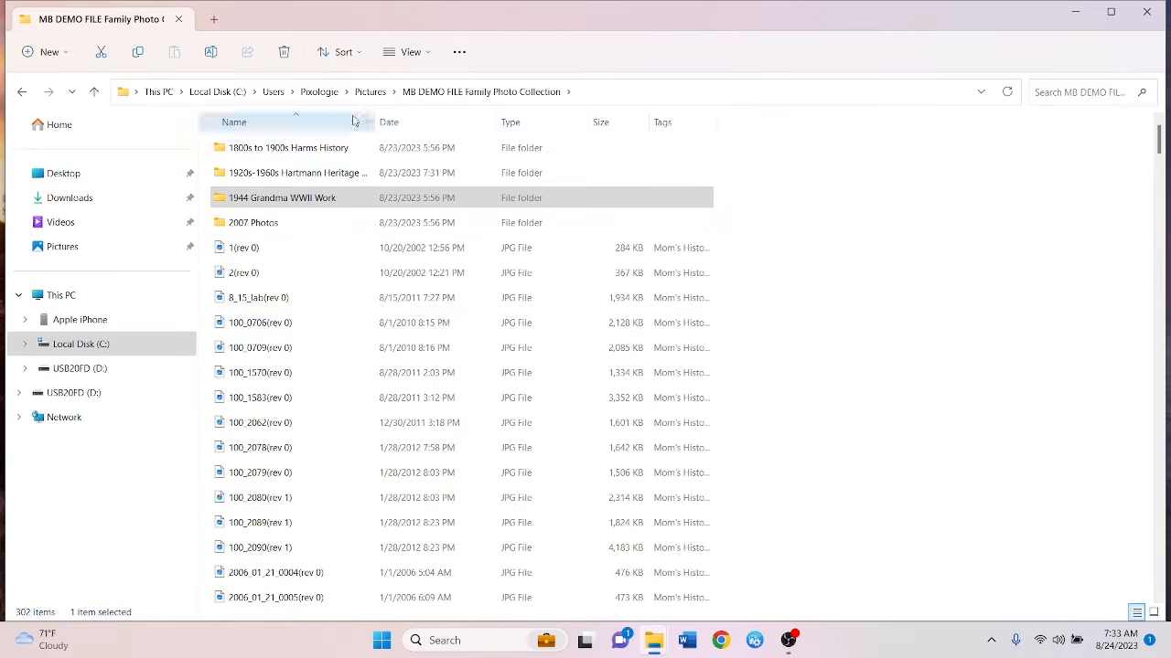
click(411, 55)
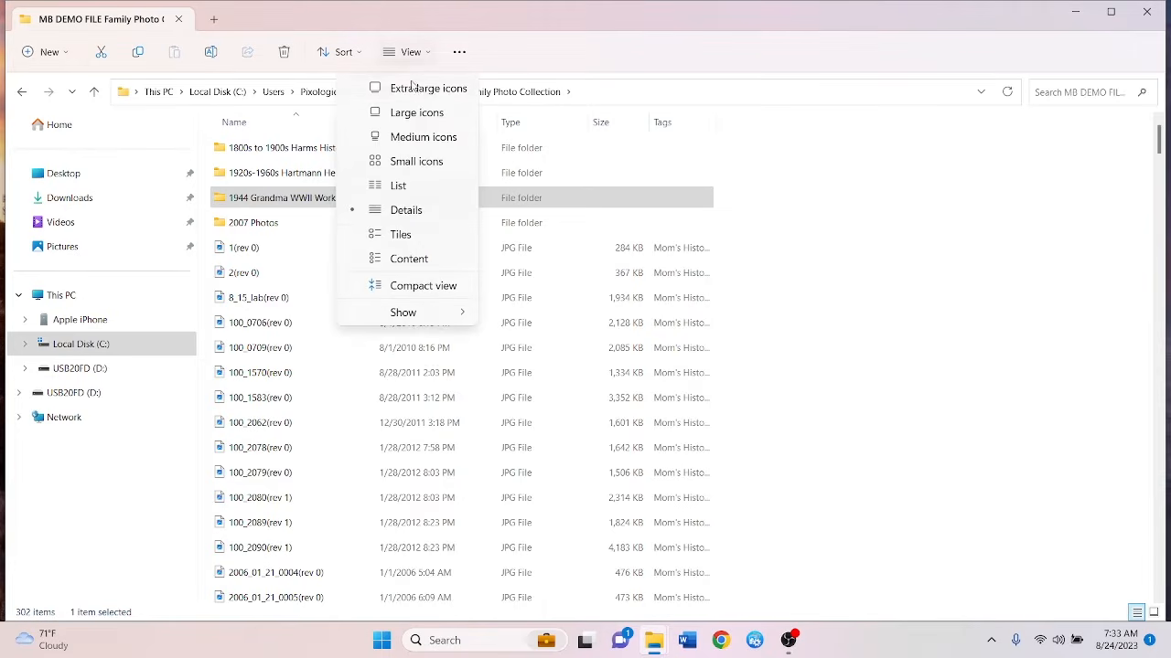
click(417, 114)
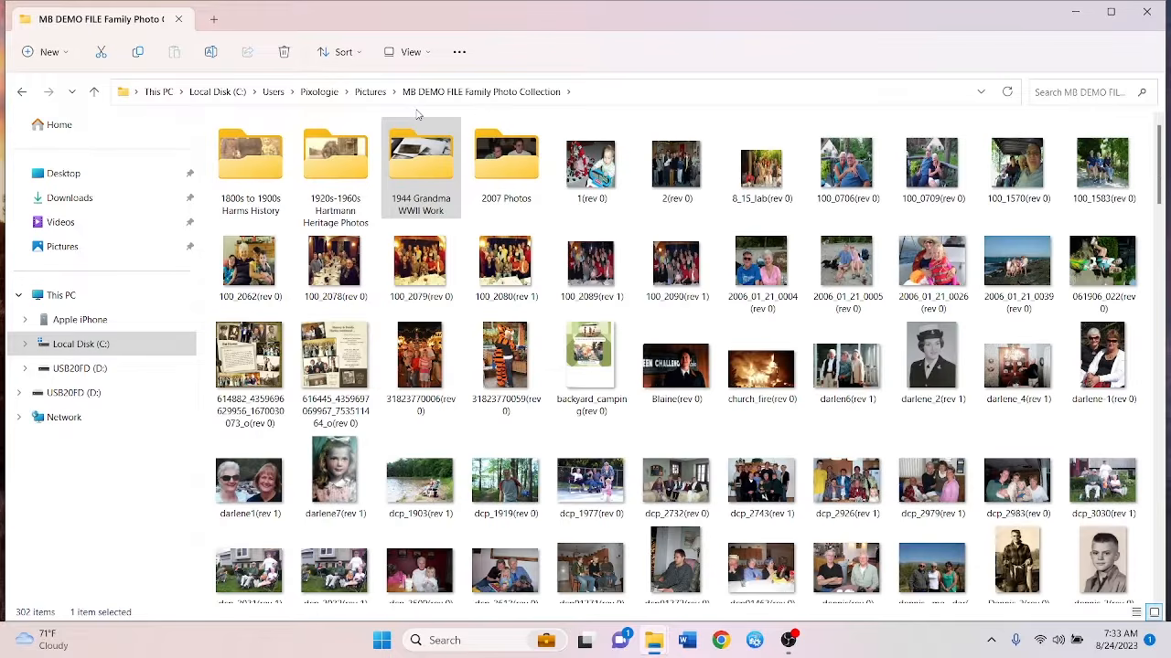
click(427, 56)
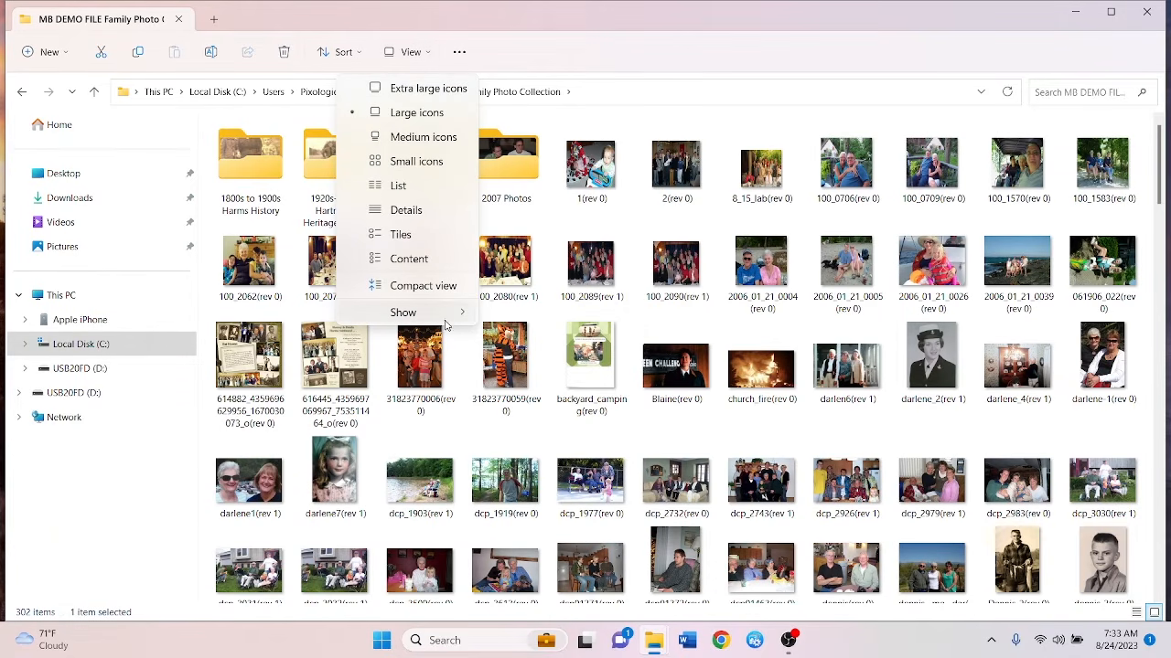
mouse_move(444, 318)
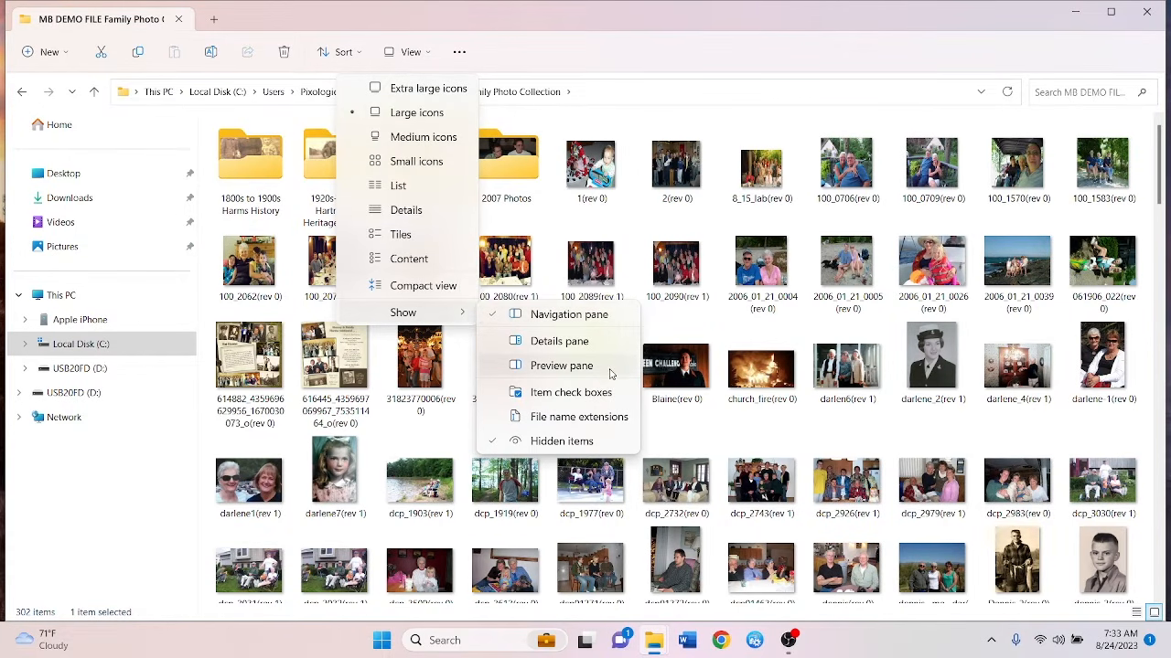
click(569, 315)
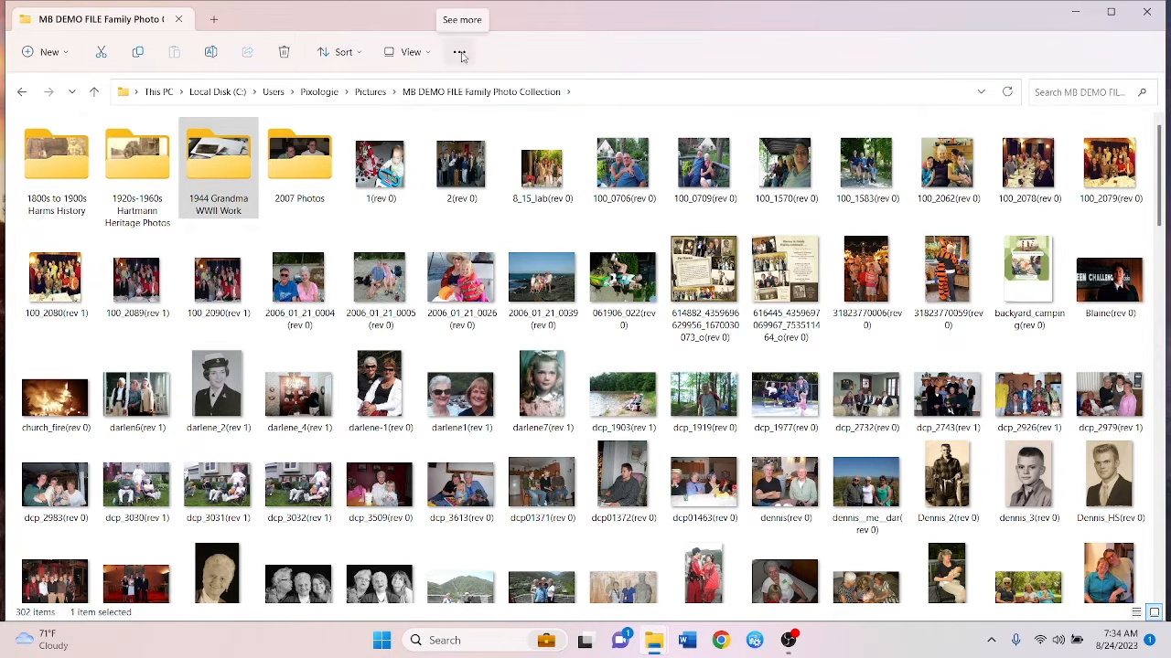
click(413, 52)
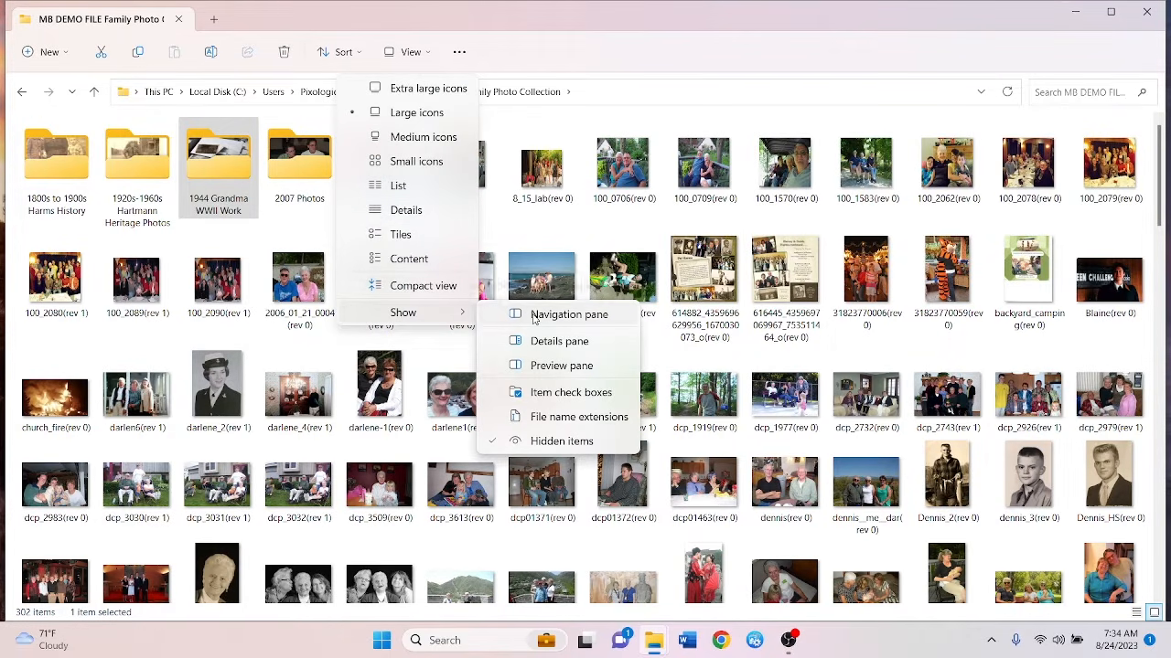
click(534, 316)
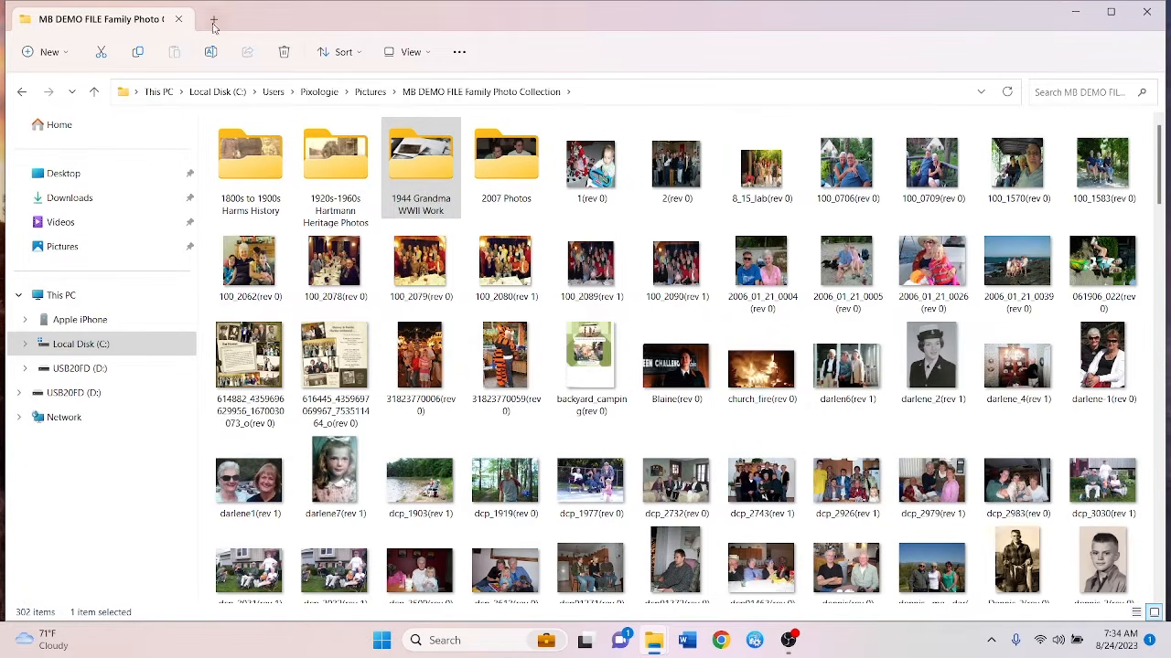
click(423, 54)
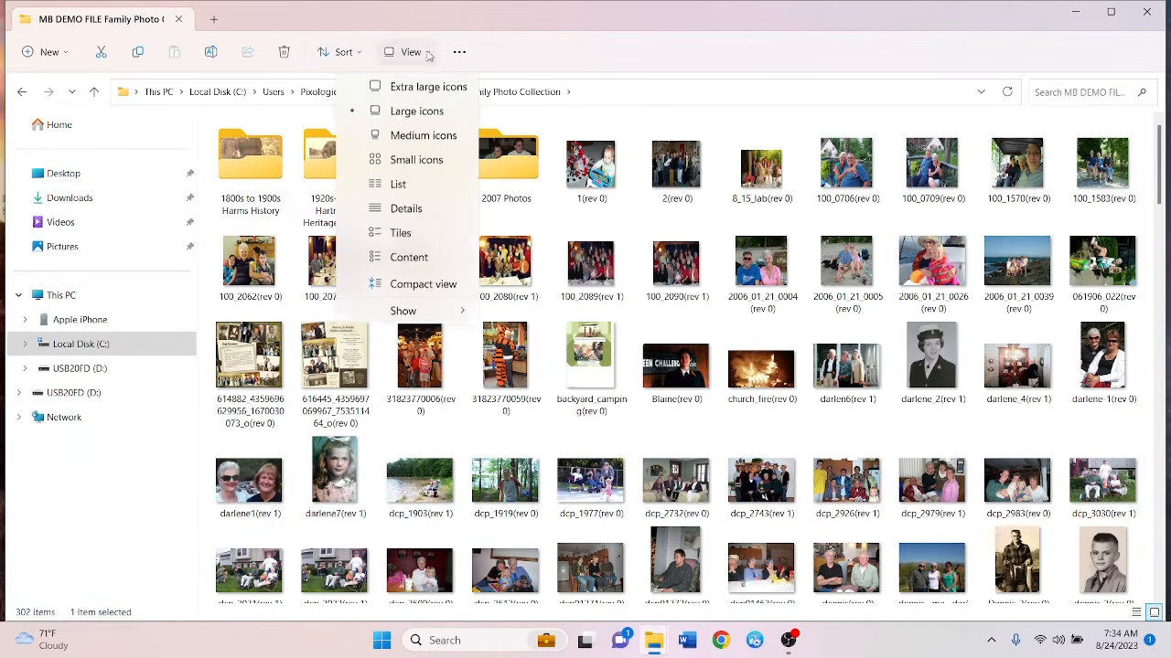
mouse_move(451, 319)
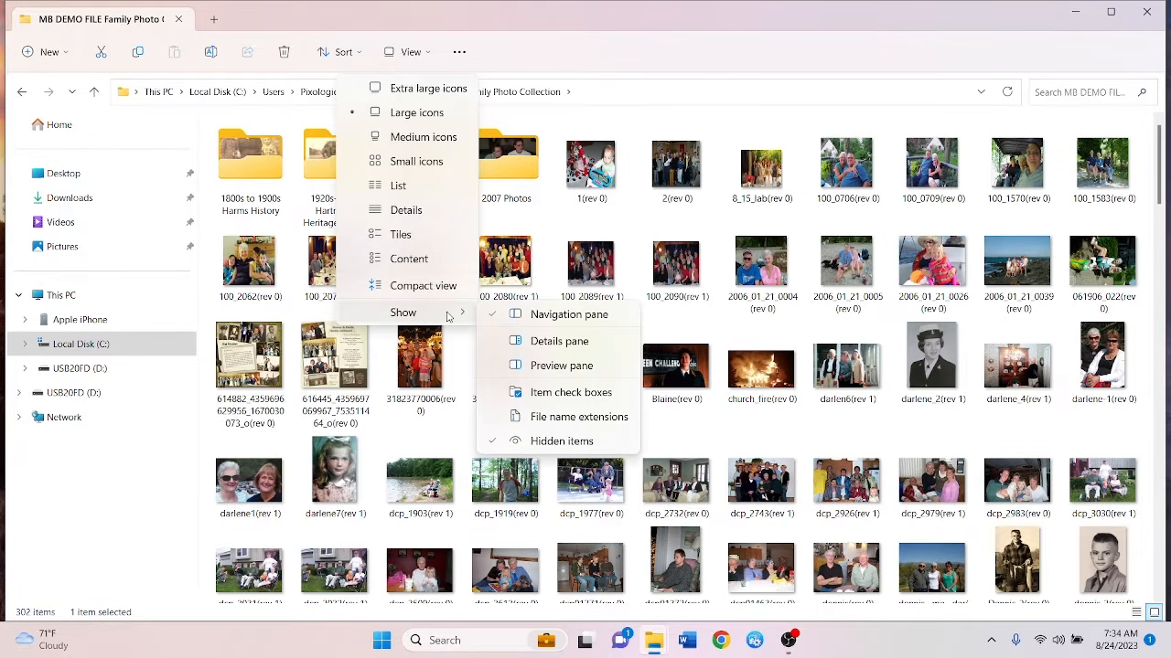
Preview photo 1(rev 0) in the Preview pane, then replace it with the Details pane
click(561, 365)
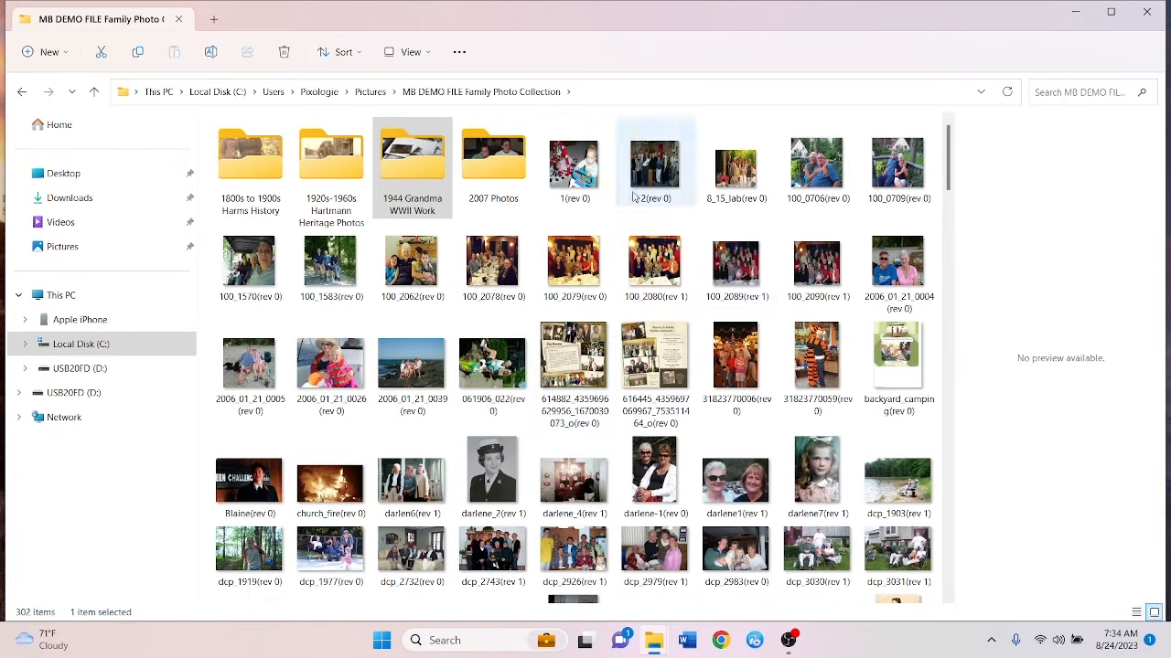
click(569, 180)
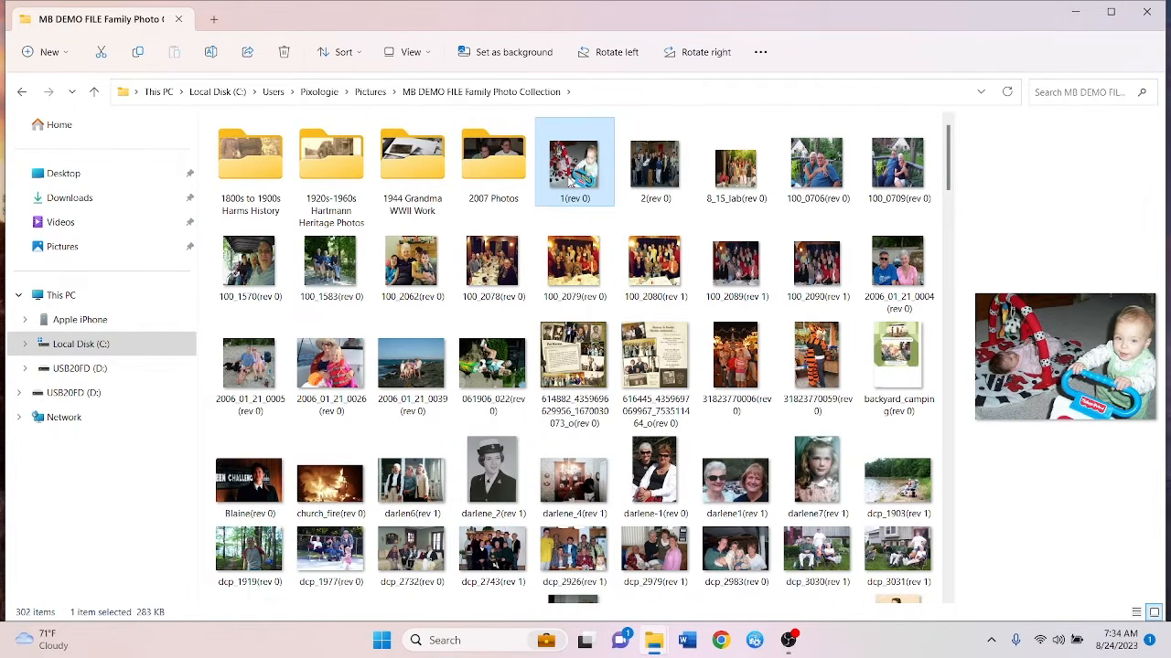
click(428, 55)
mouse_move(450, 319)
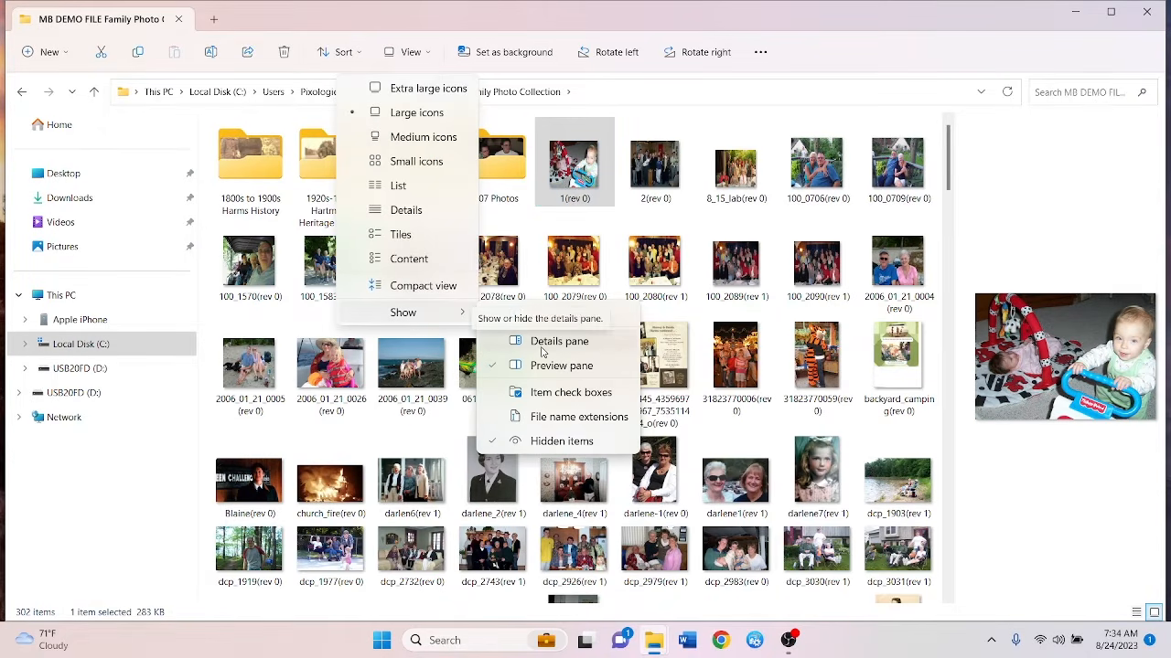
click(542, 351)
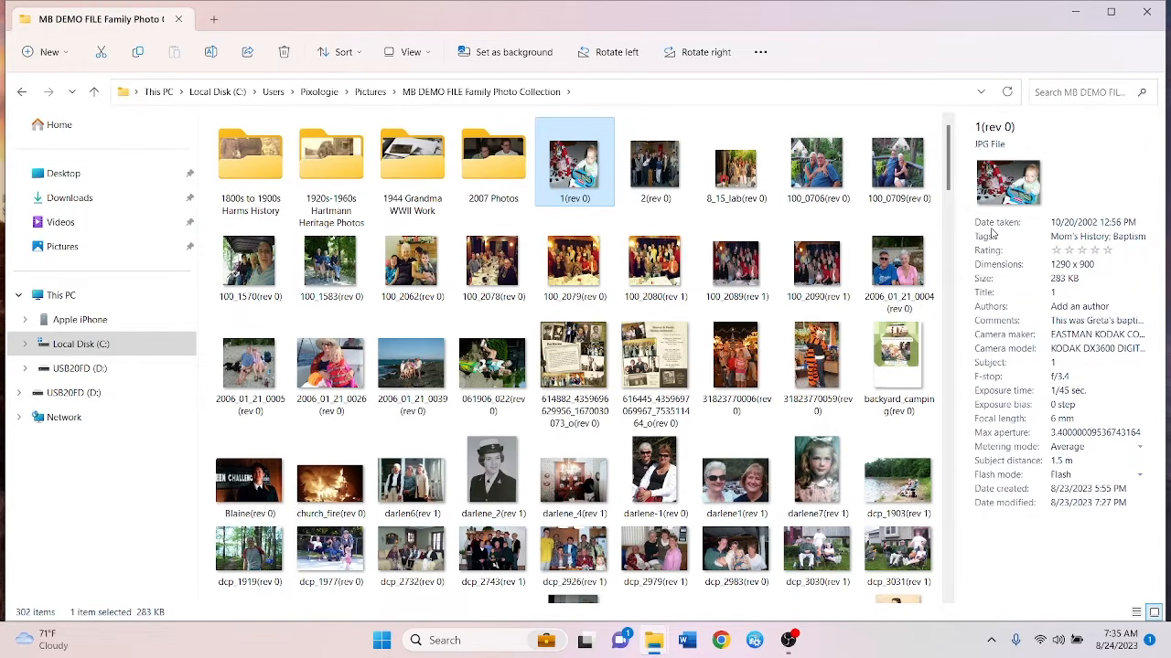
Open the View dropdown to see the folder's layout options
click(410, 52)
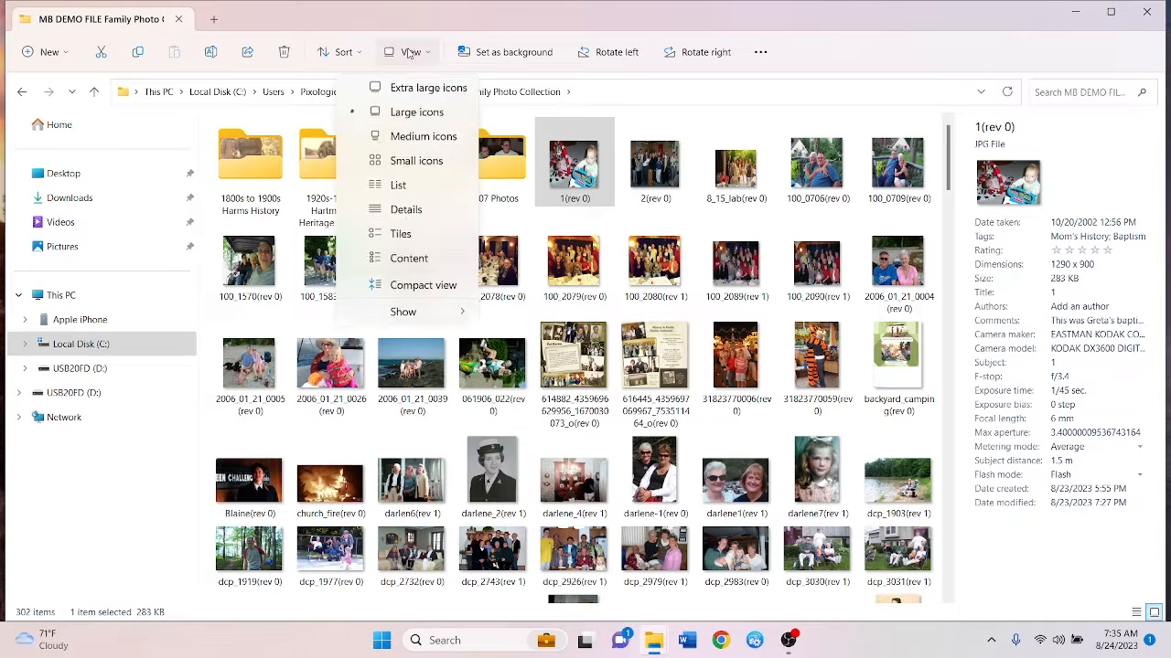
Switch to the Details layout, widen the Tags column, and bring up the column header menu
click(416, 211)
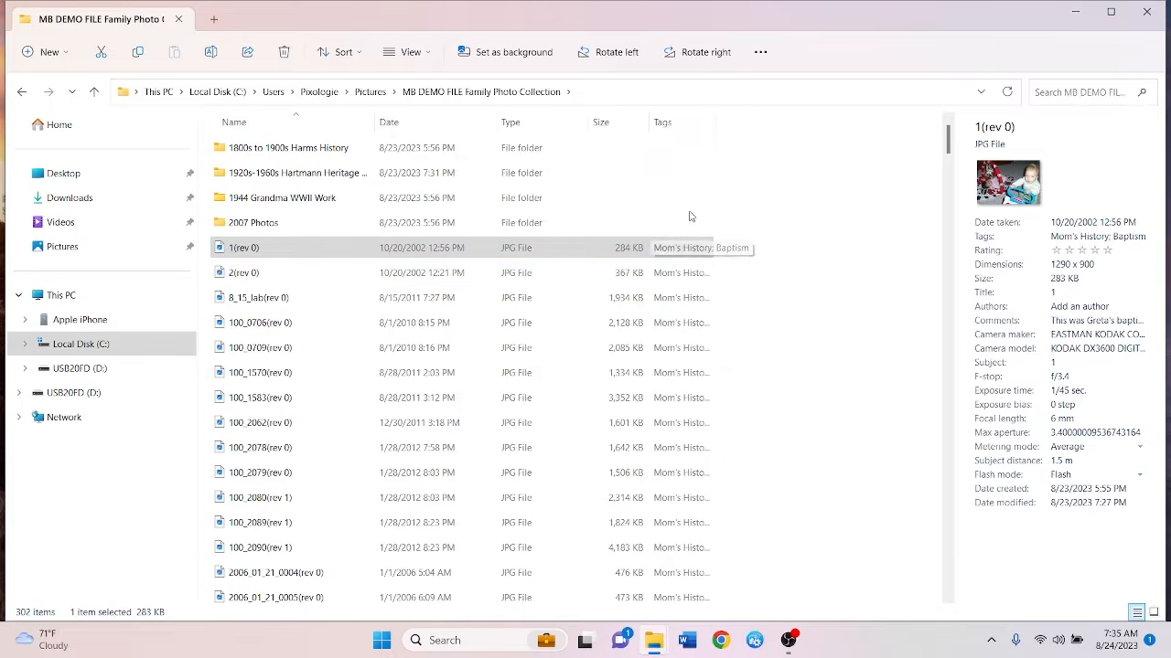
drag(715, 125, 776, 128)
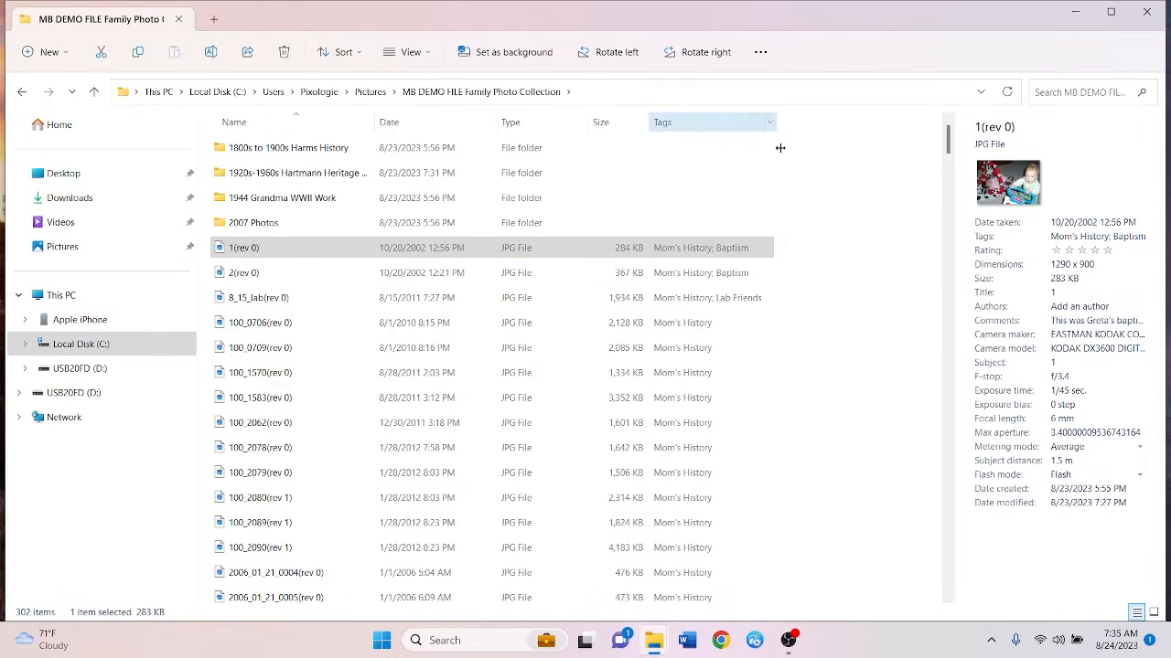
right_click(793, 127)
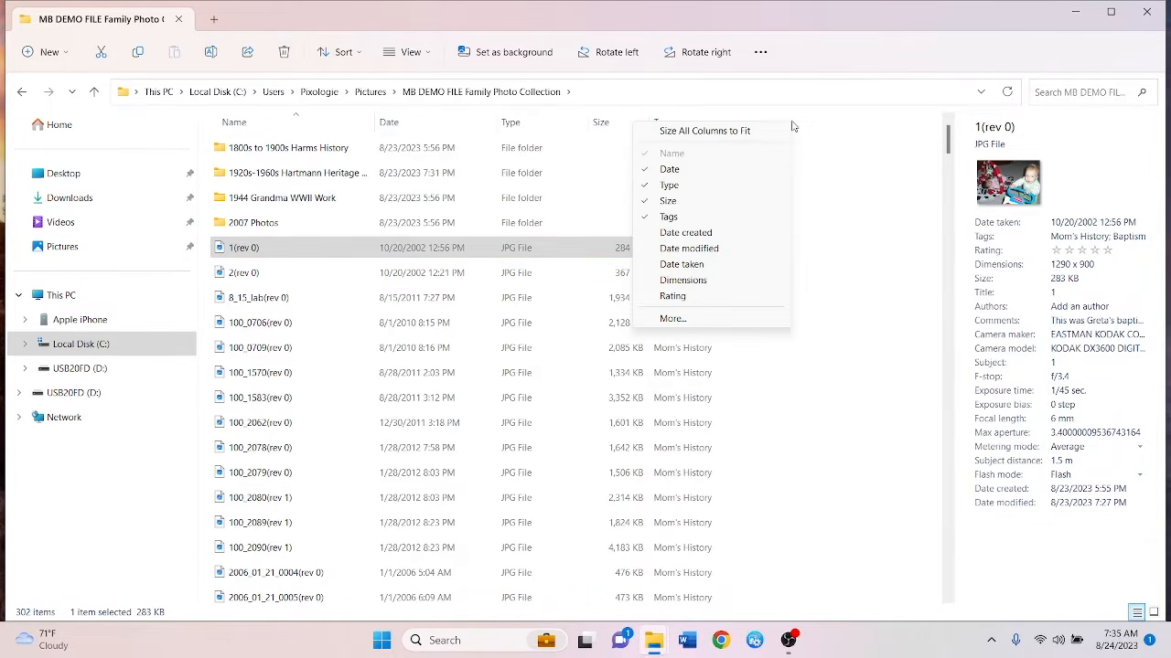
right_click(798, 128)
right_click(813, 126)
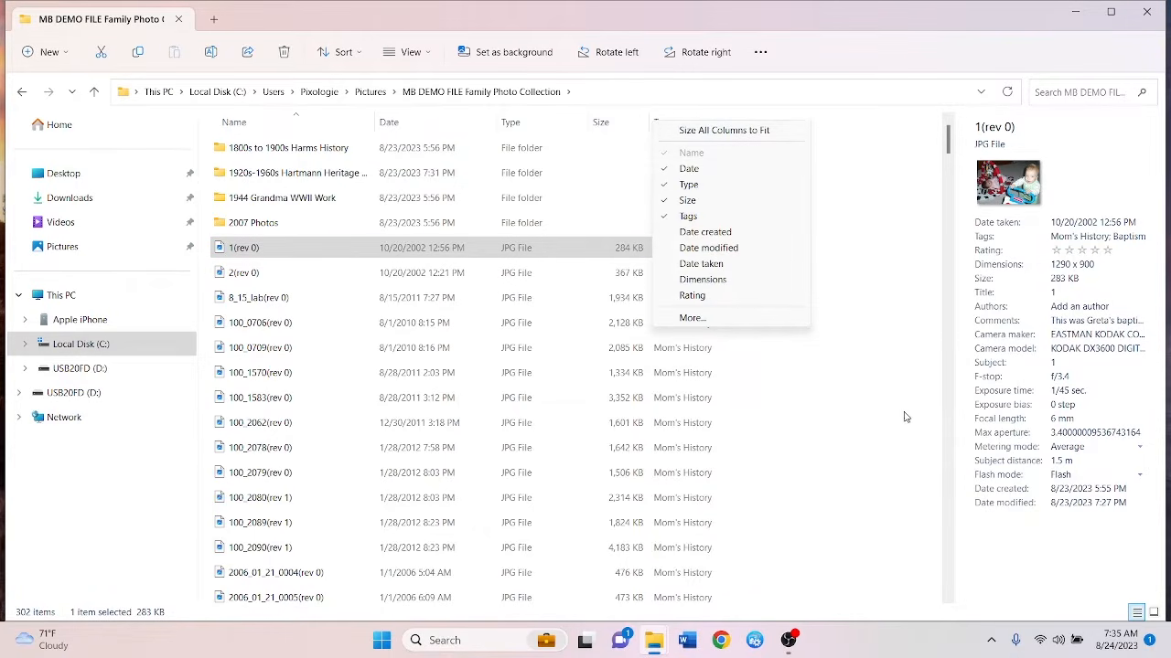
click(906, 417)
right_click(821, 128)
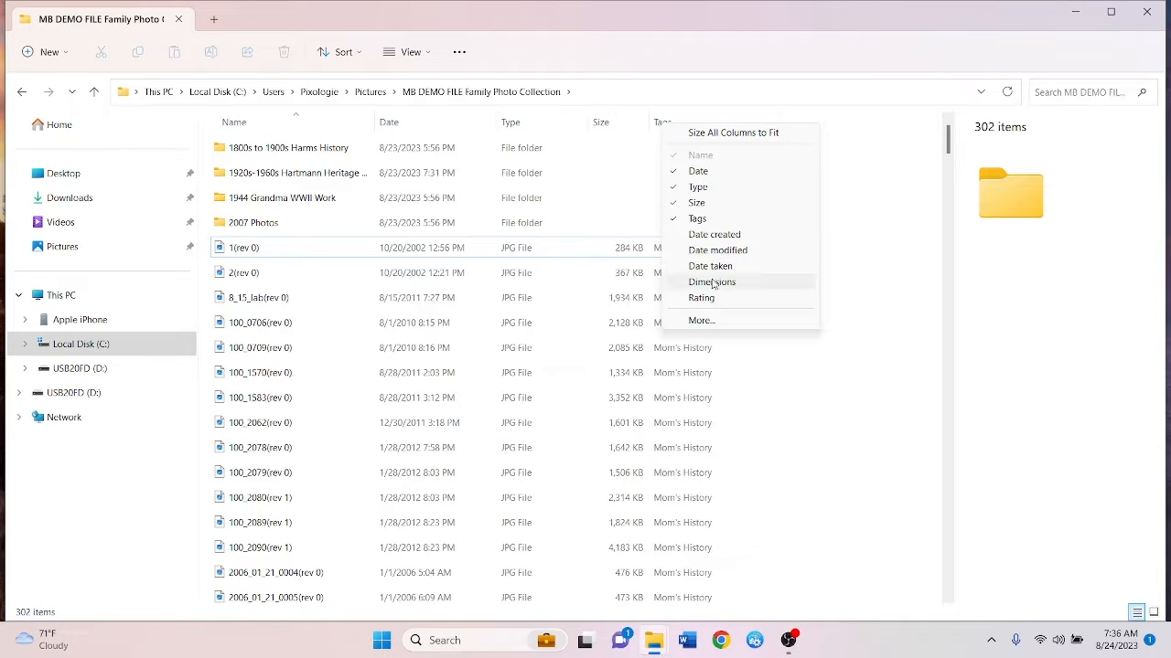
Tick Date taken in Choose Details to add it as a column
click(713, 322)
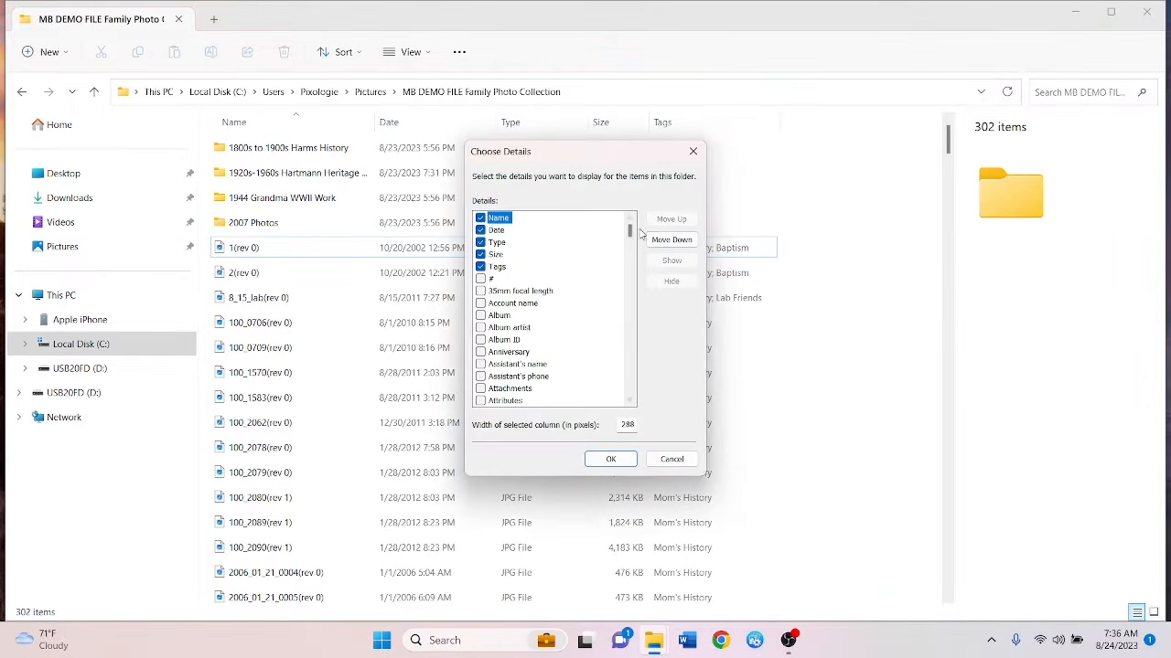
drag(629, 231, 638, 282)
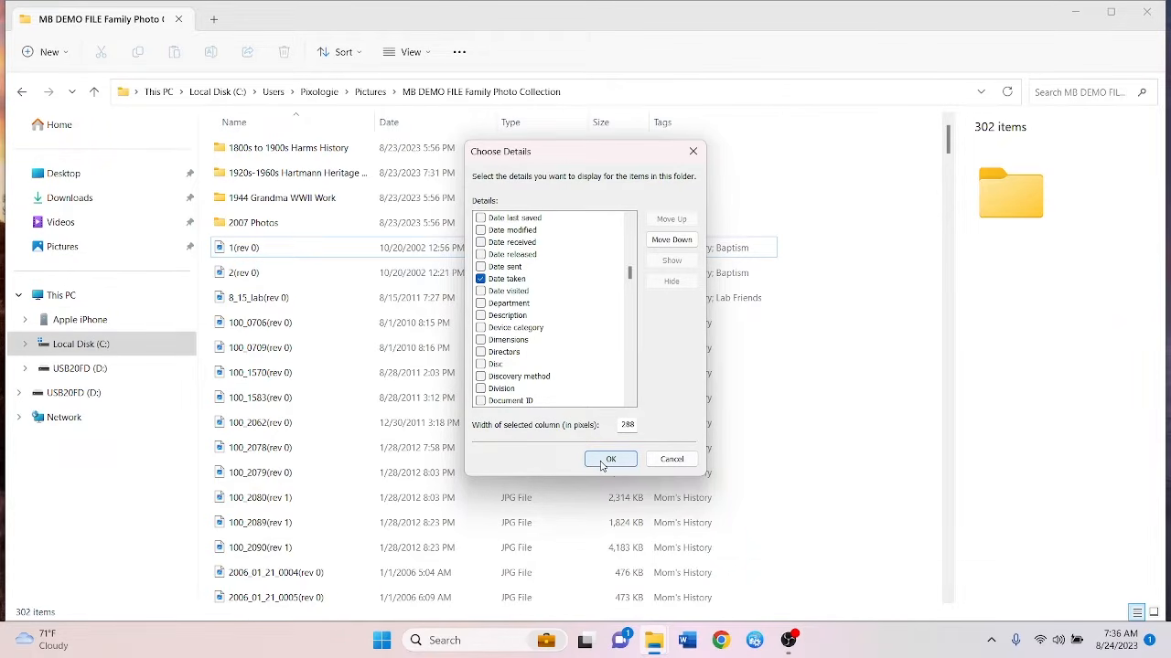
click(610, 459)
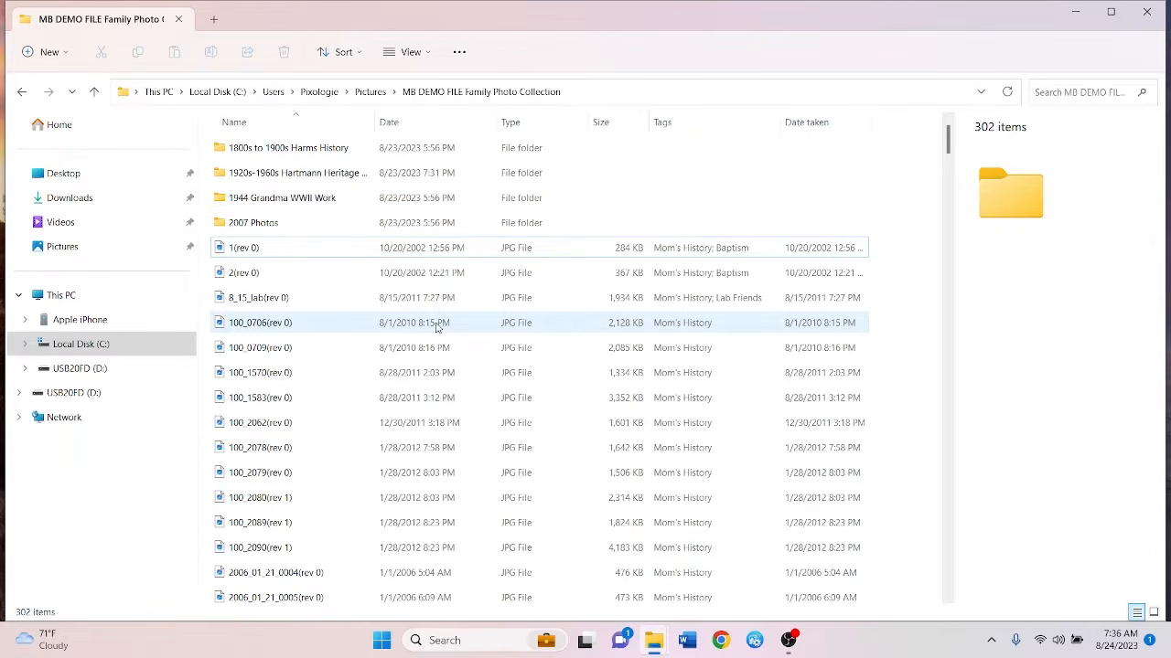
Sort the photos by date ascending and select darlene_2(rev 1) to view its details
click(413, 129)
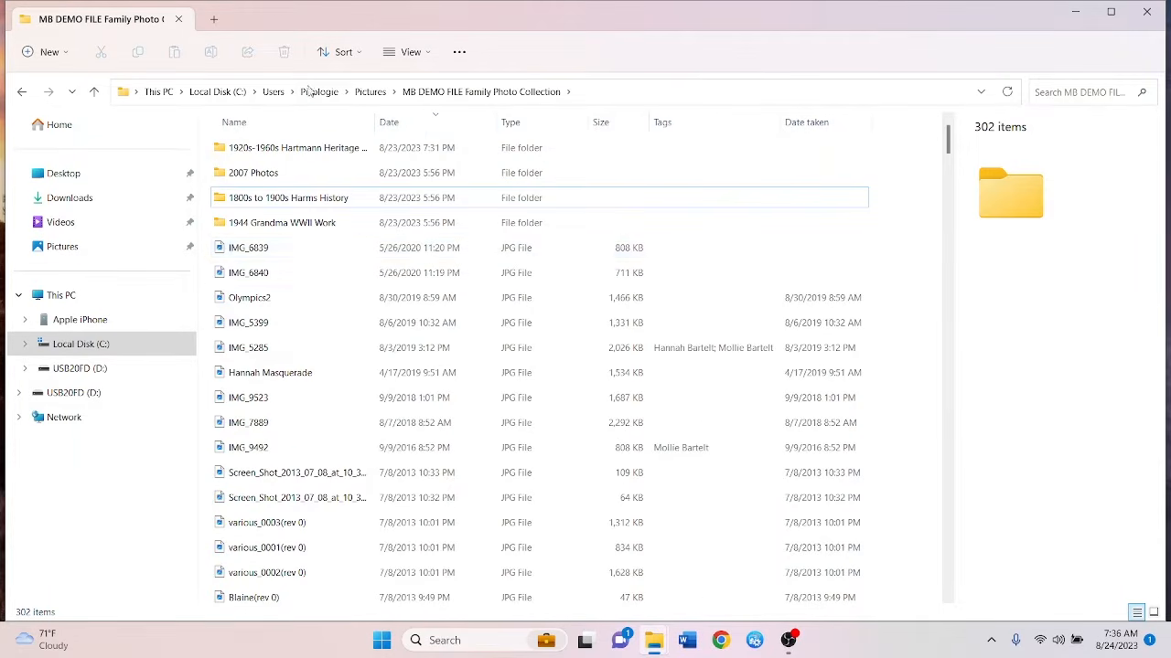
click(342, 51)
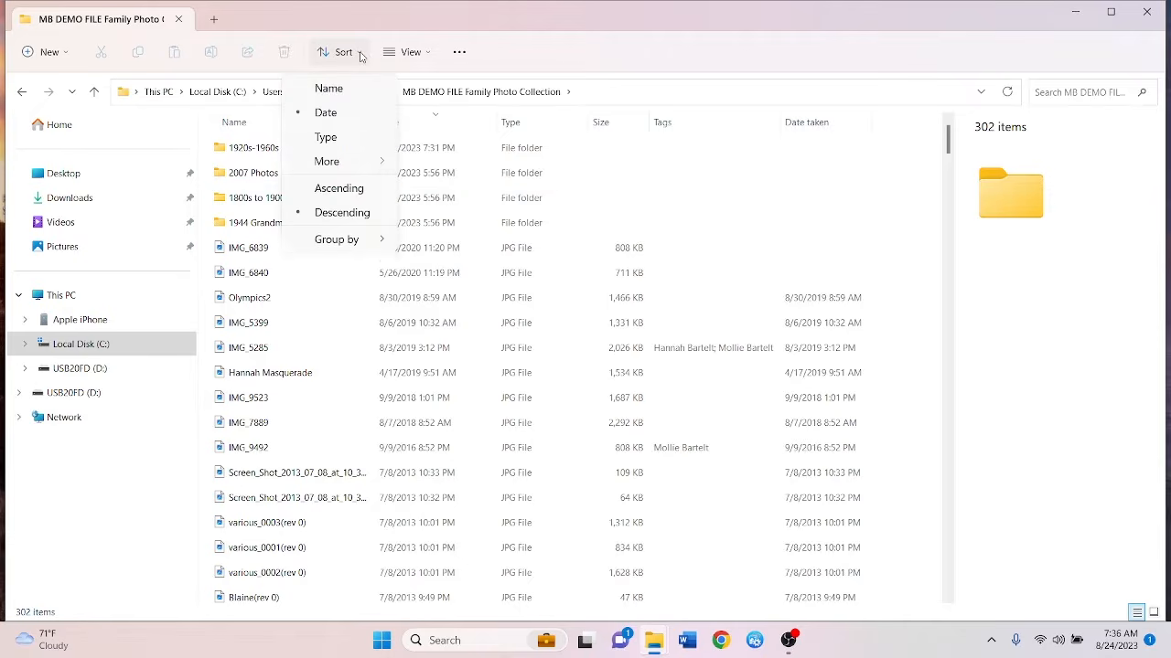
click(343, 189)
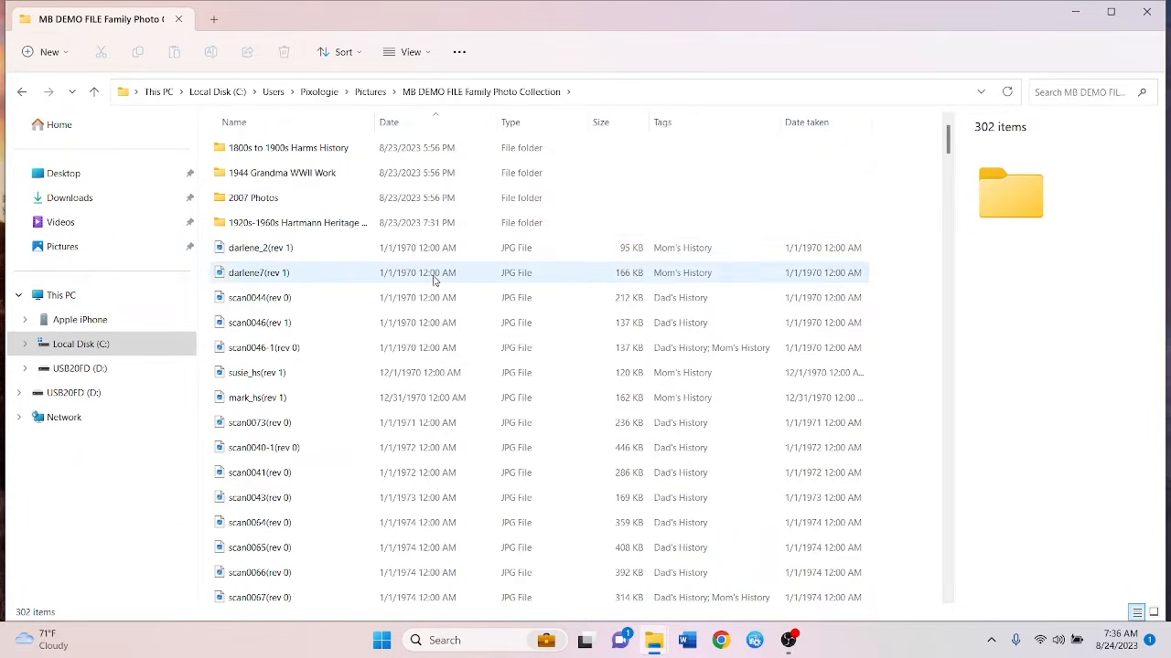
scroll(436, 389, down, 2)
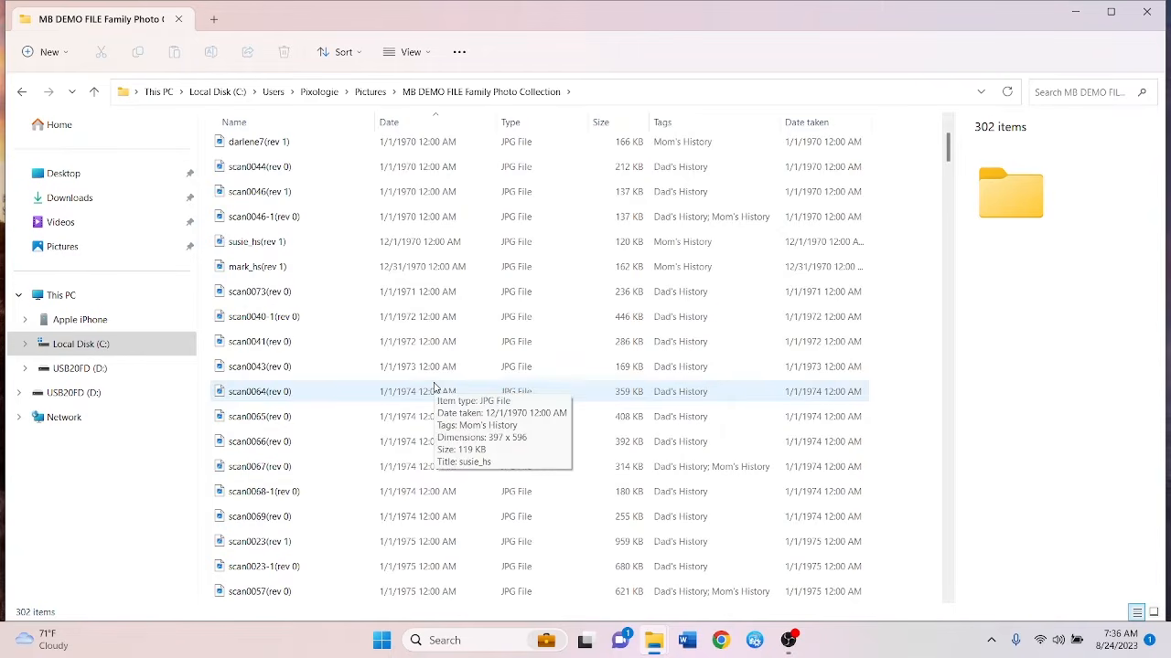
scroll(442, 321, up, 2)
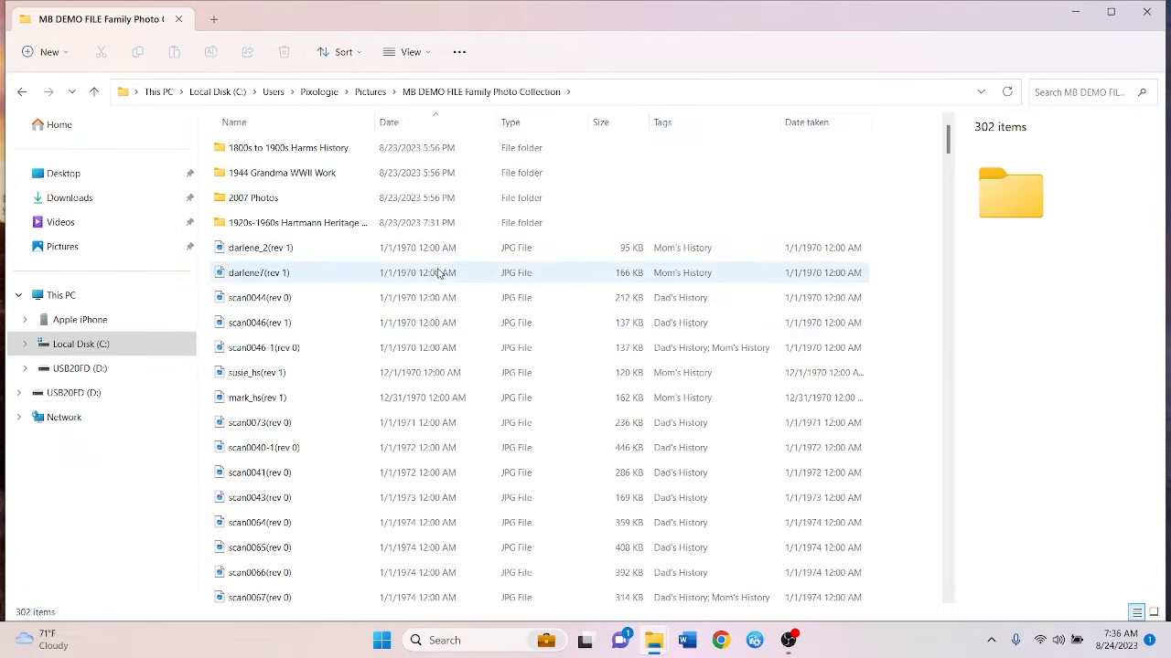
click(438, 256)
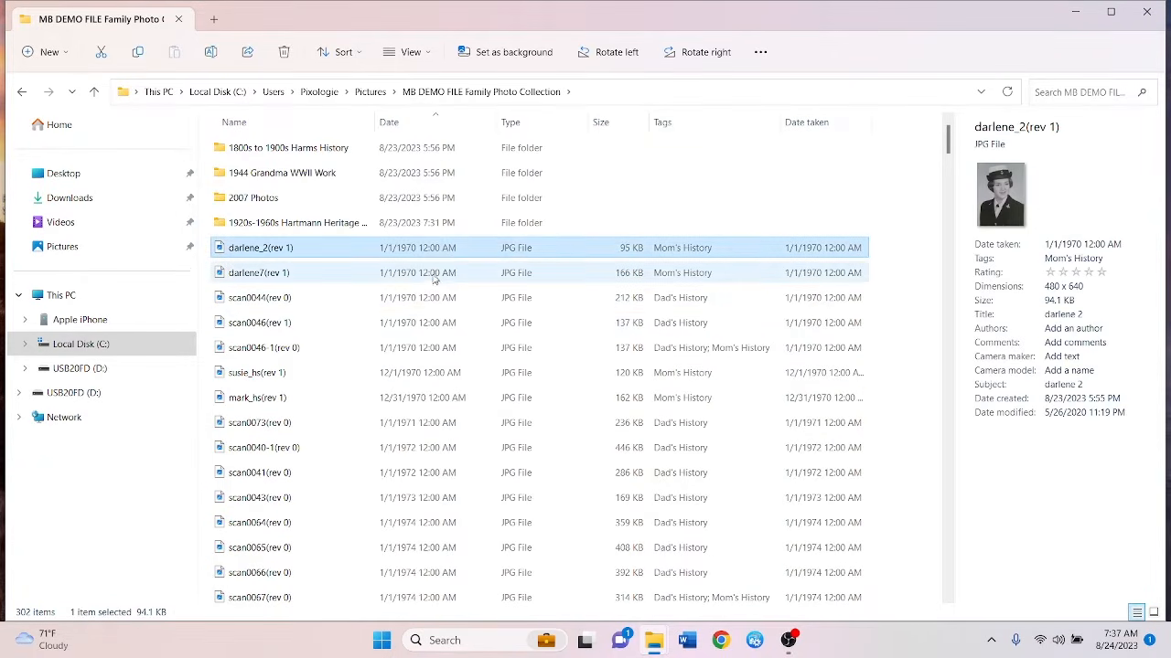
Change the date taken year of darlene_2(rev 1) from 1970 to 1968
click(1086, 245)
click(1098, 245)
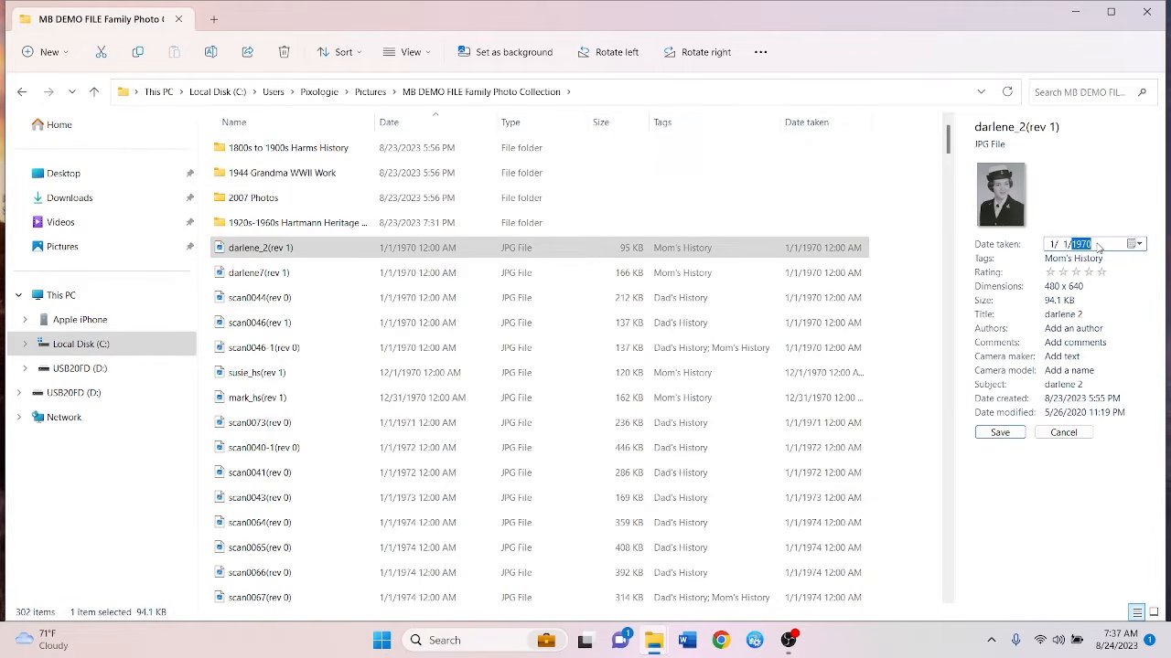
text(1968)
key(Return)
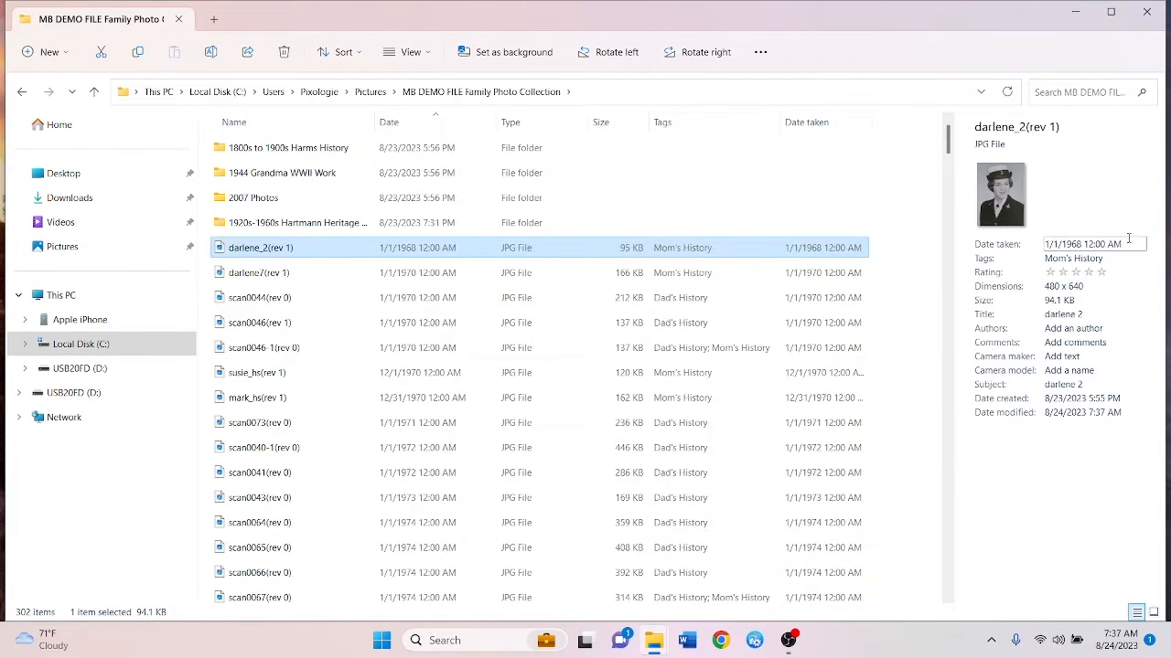
Select the five photos from darlene7(rev 1) to susie_hs, then just darlene7(rev 1)
click(411, 280)
shift+click(406, 371)
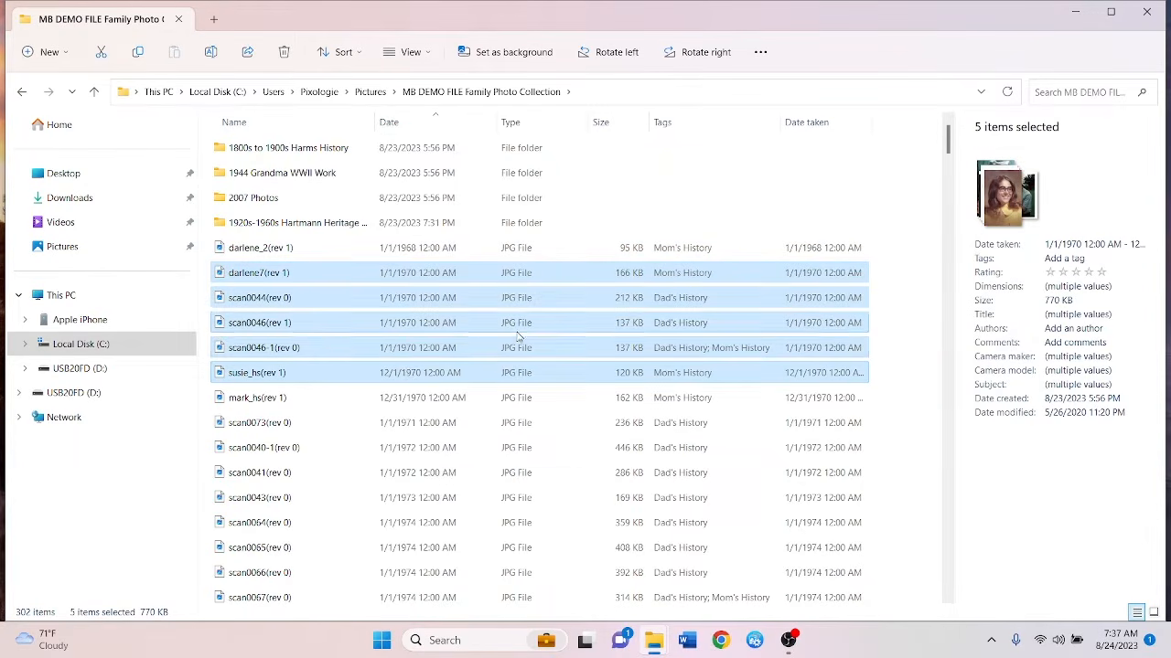
click(439, 272)
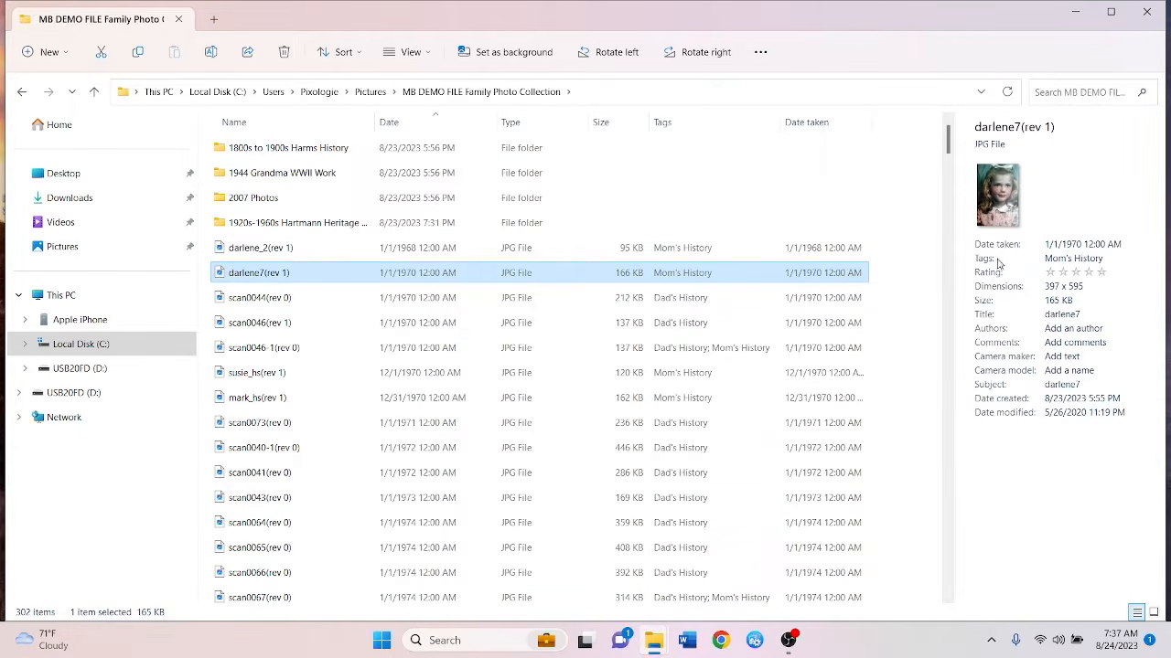
Add the tag Portraits to darlene7(rev 1)
click(1110, 257)
click(1106, 258)
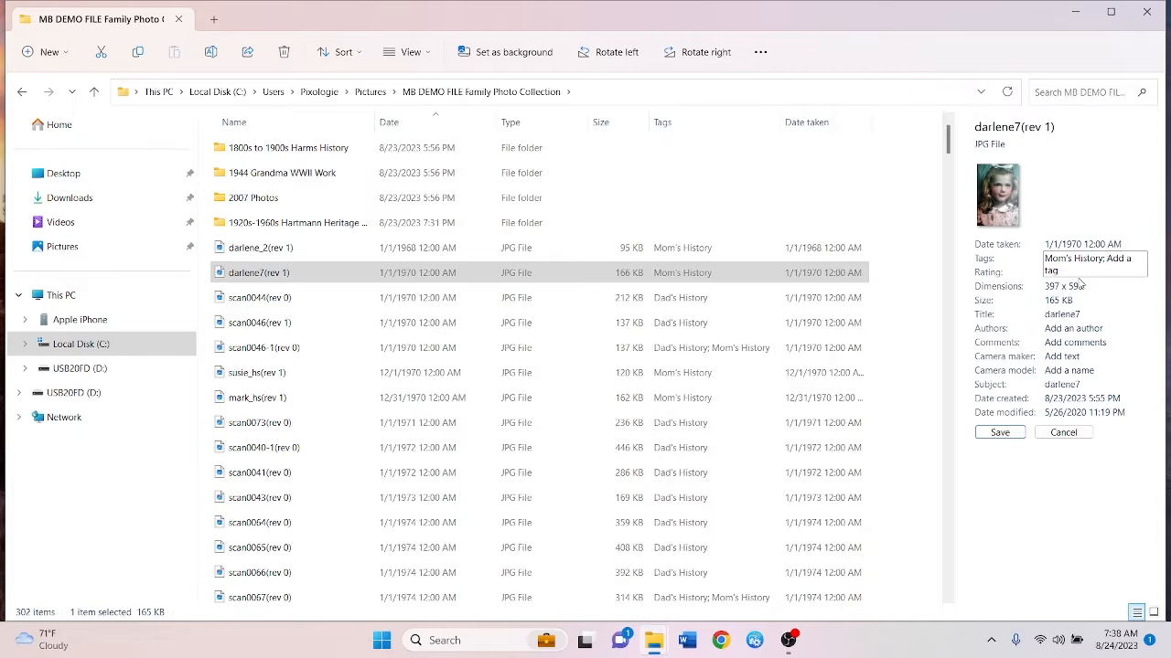
text(Portraits)
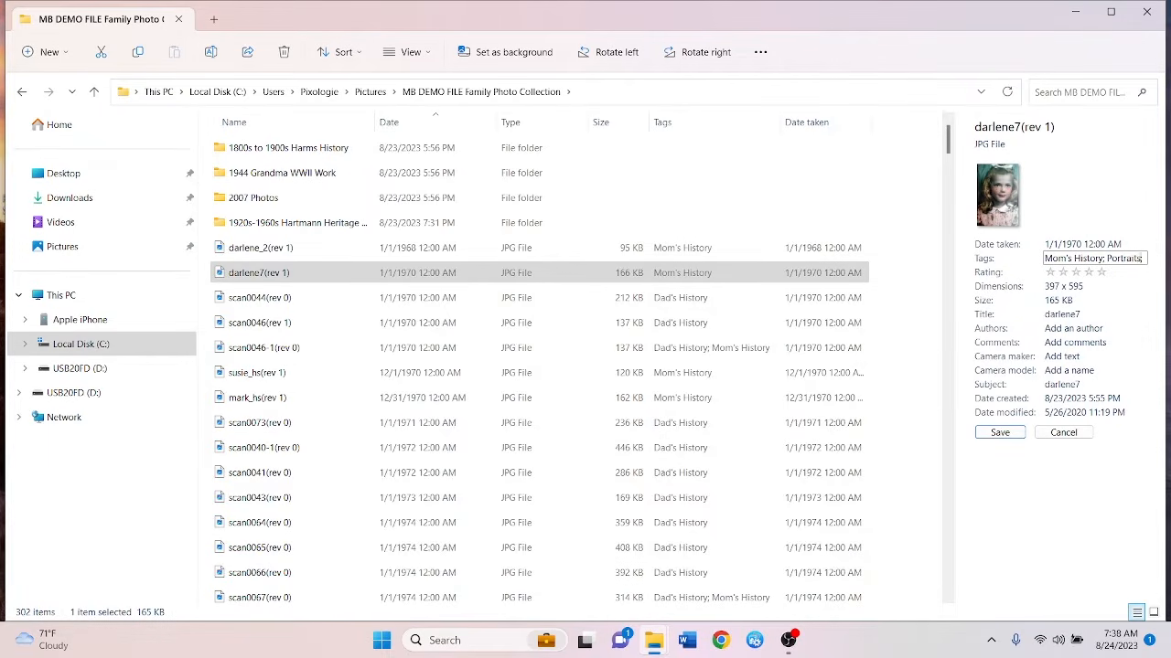
key(Tab)
key(Return)
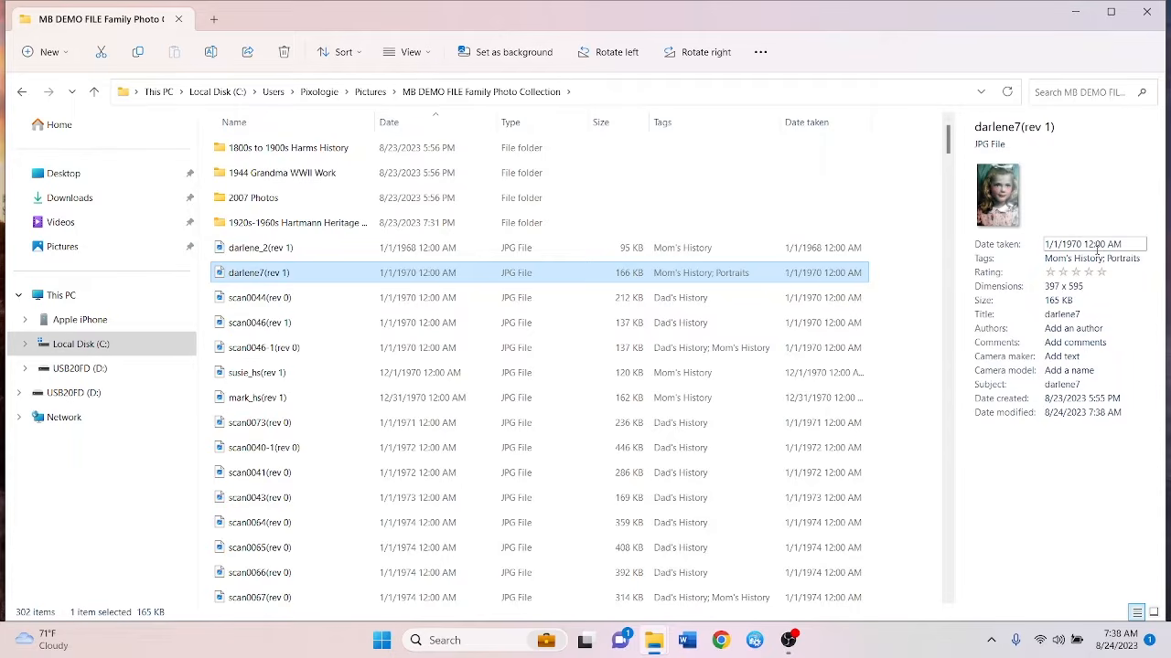
Add the pictured person's name as a third tag and widen the Tags column
click(1116, 259)
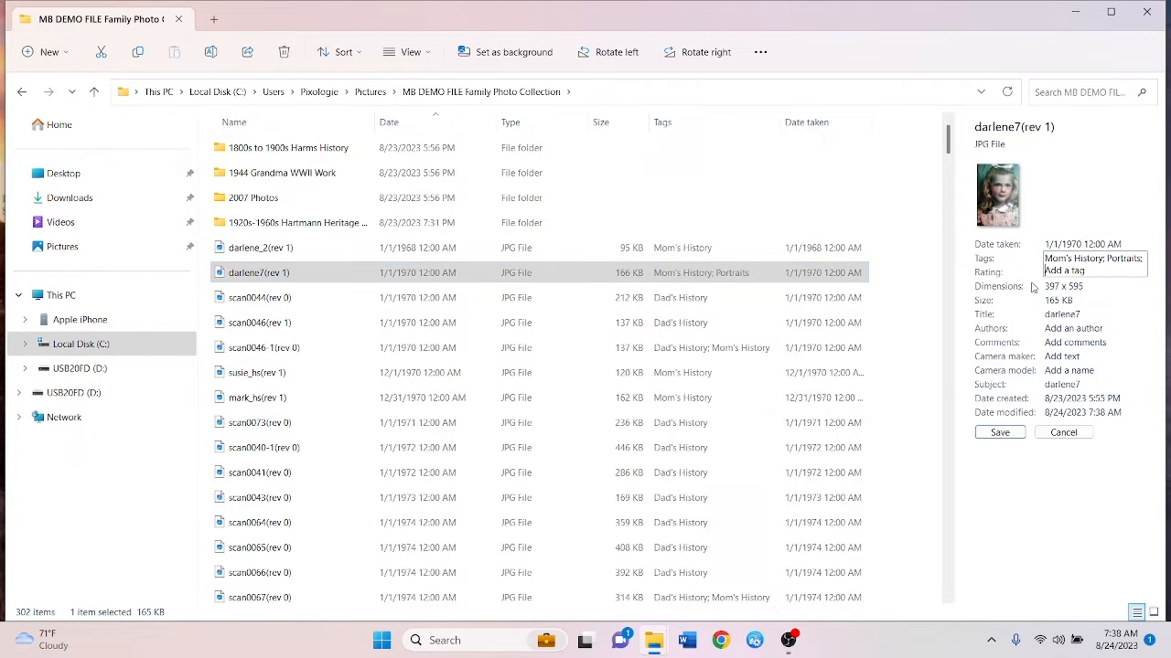
text(Darlene;)
key(Return)
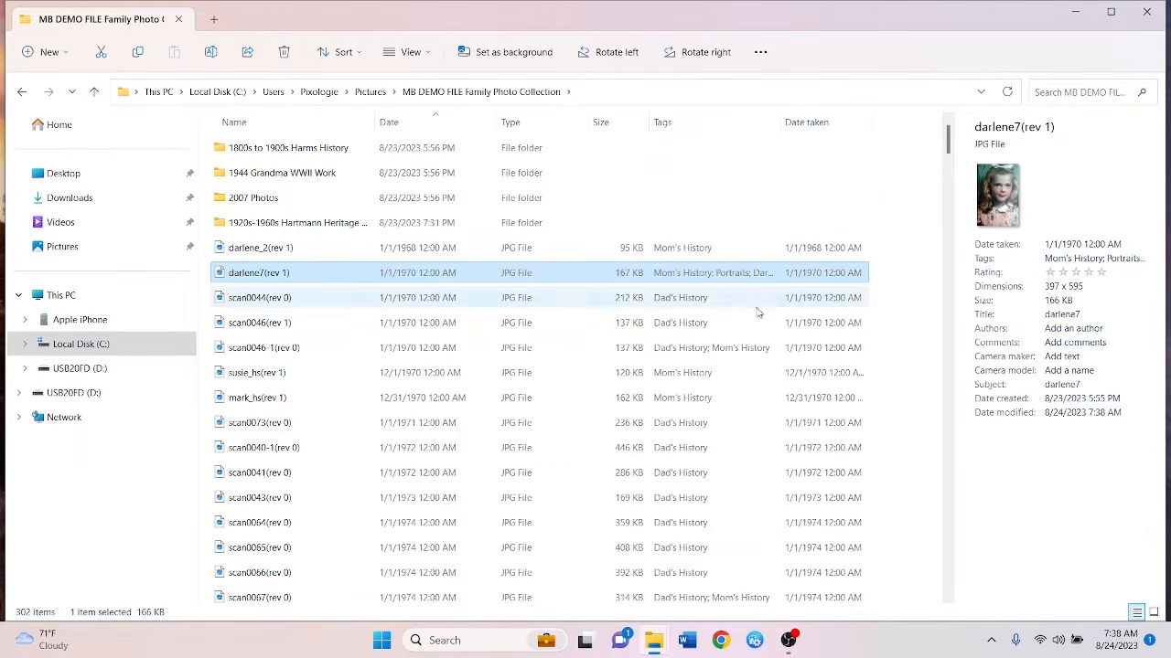
drag(780, 127, 833, 127)
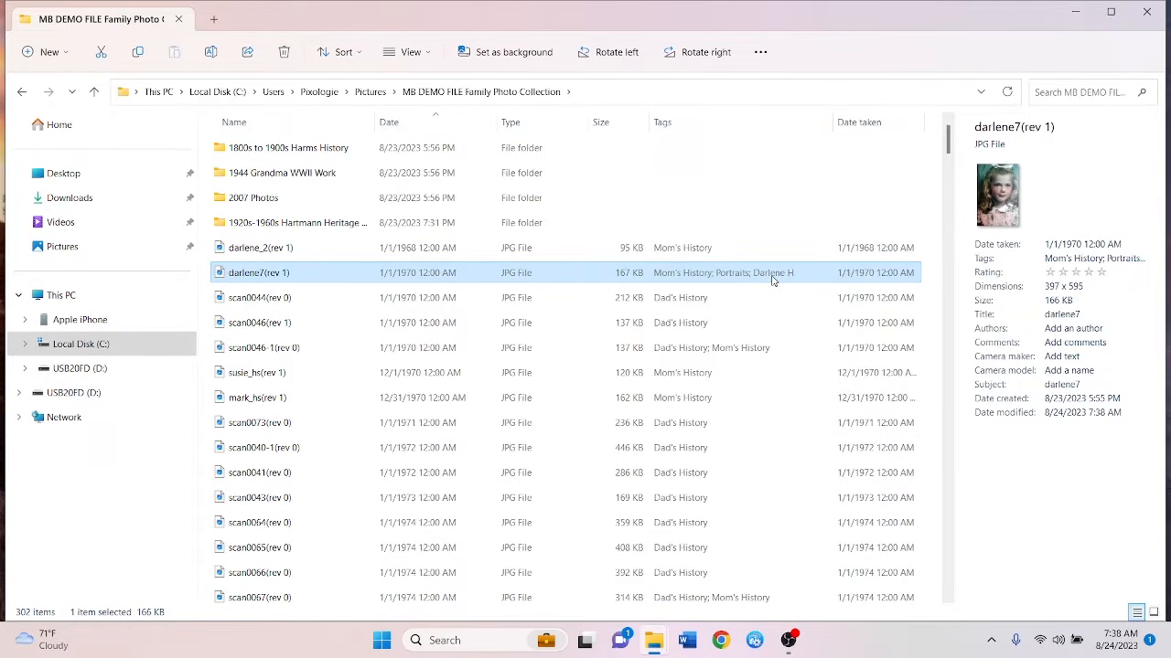
click(1092, 258)
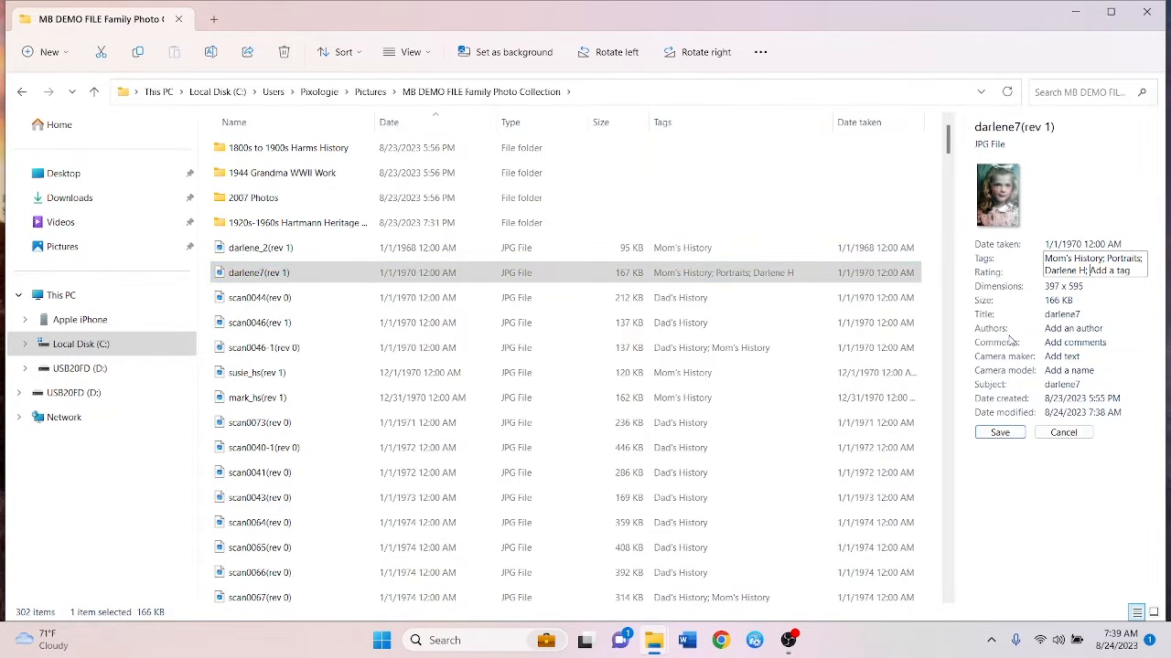
click(1050, 343)
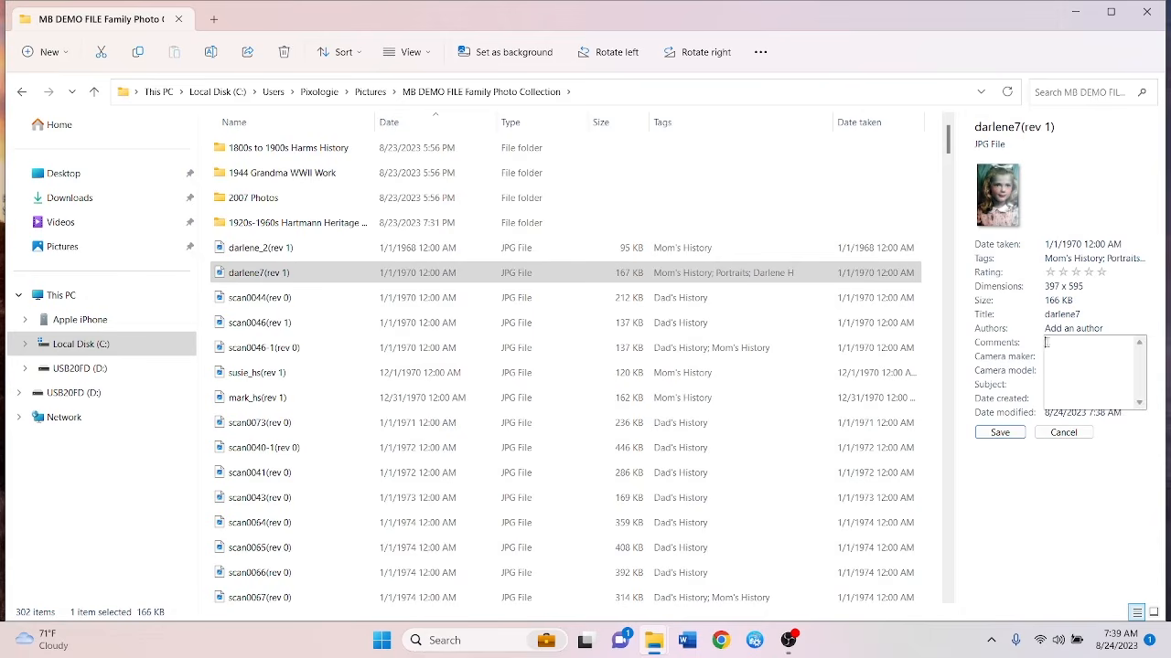
Save a comment on darlene7(rev 1): taken in Chicago, the subject's only photo under 10
click(1092, 314)
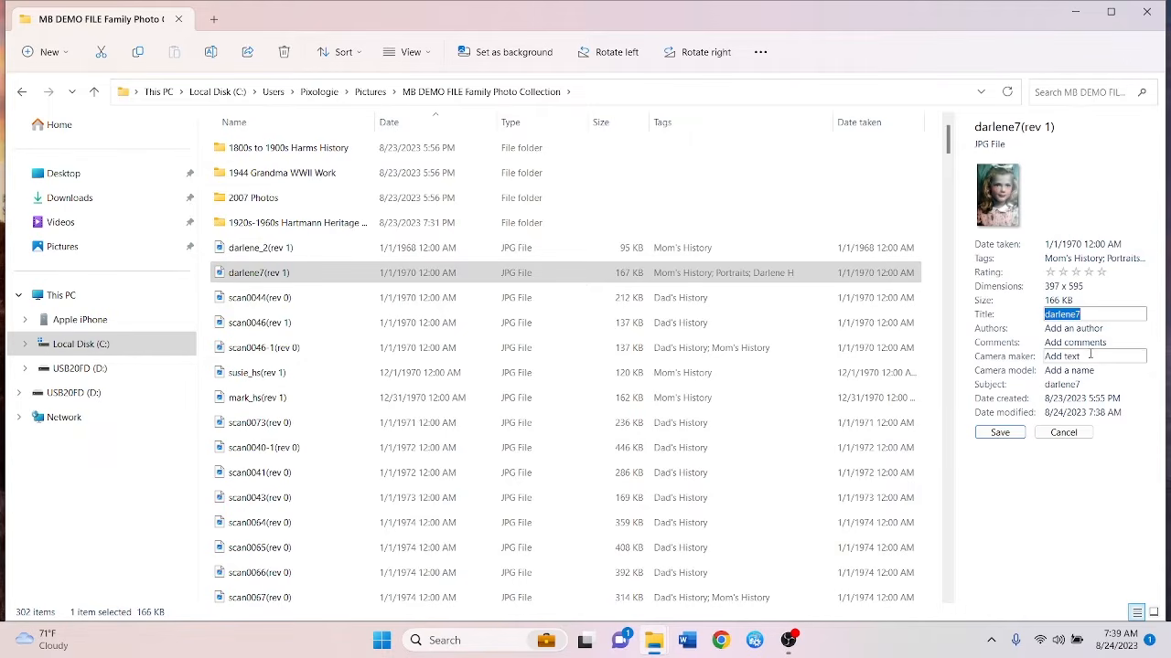
click(1084, 342)
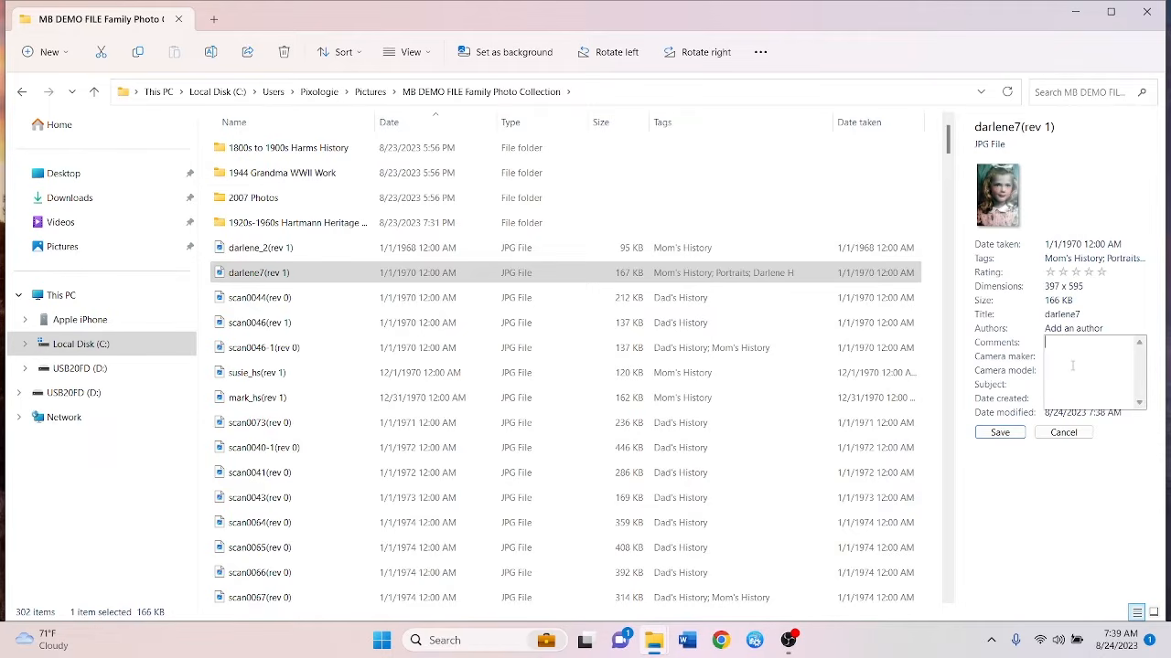
text(This photo was )
text(taken in Chicag)
text(lo )
text(o and is the only )
text(photo of Darl)
text(ene when she )
text(was under 10)
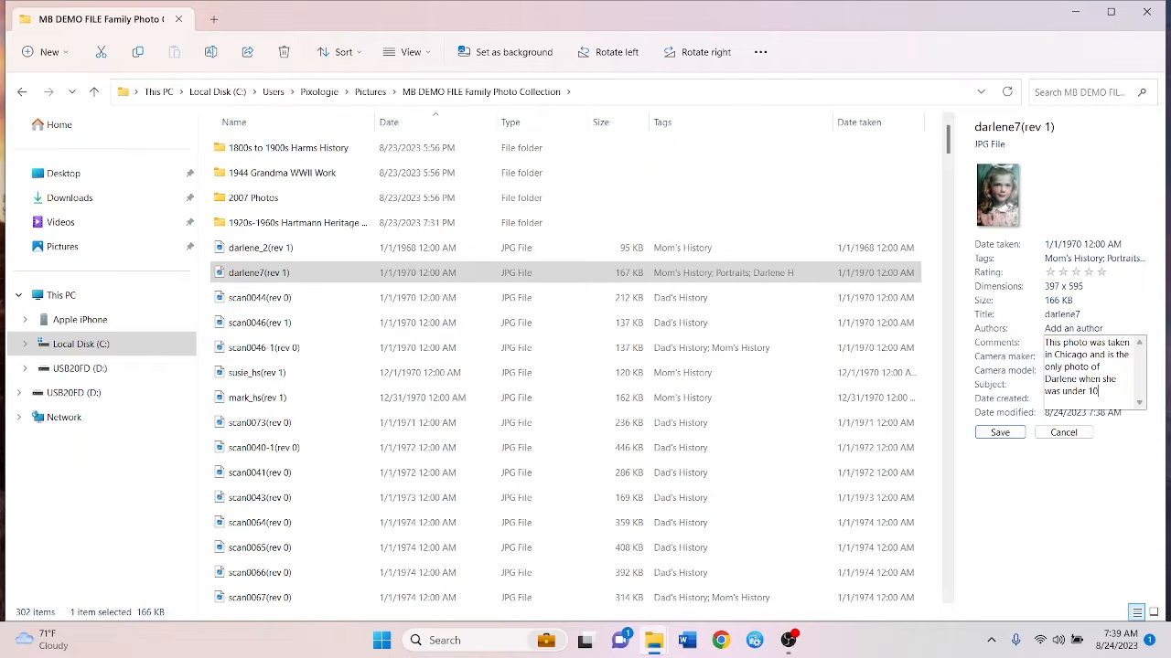
text(.)
click(997, 434)
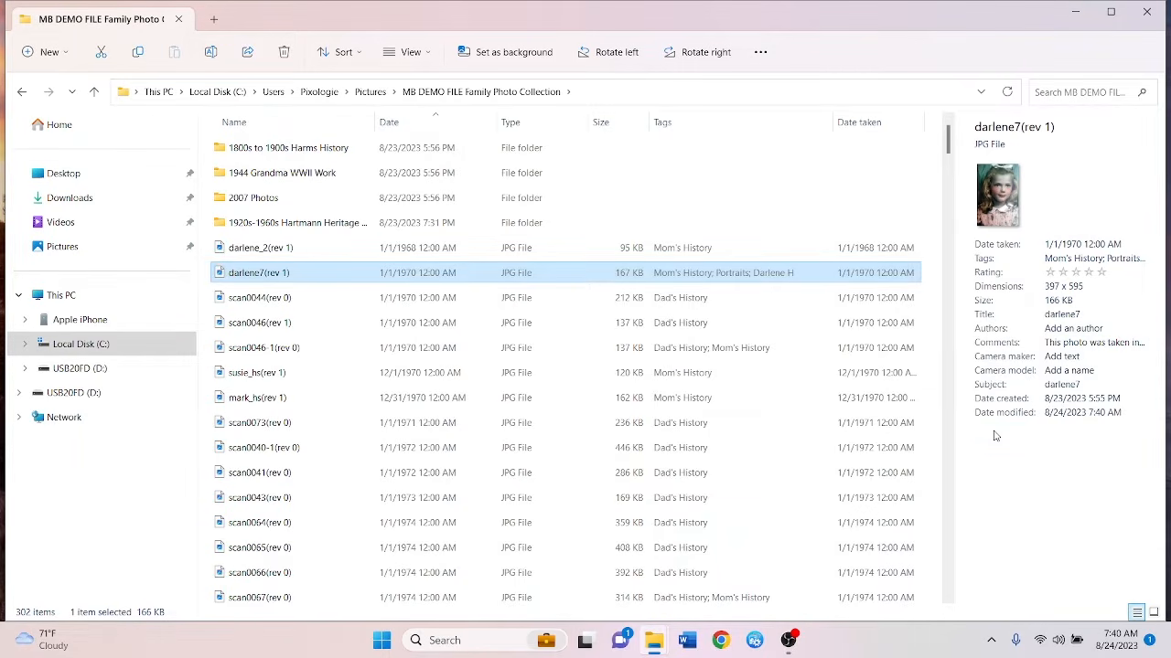